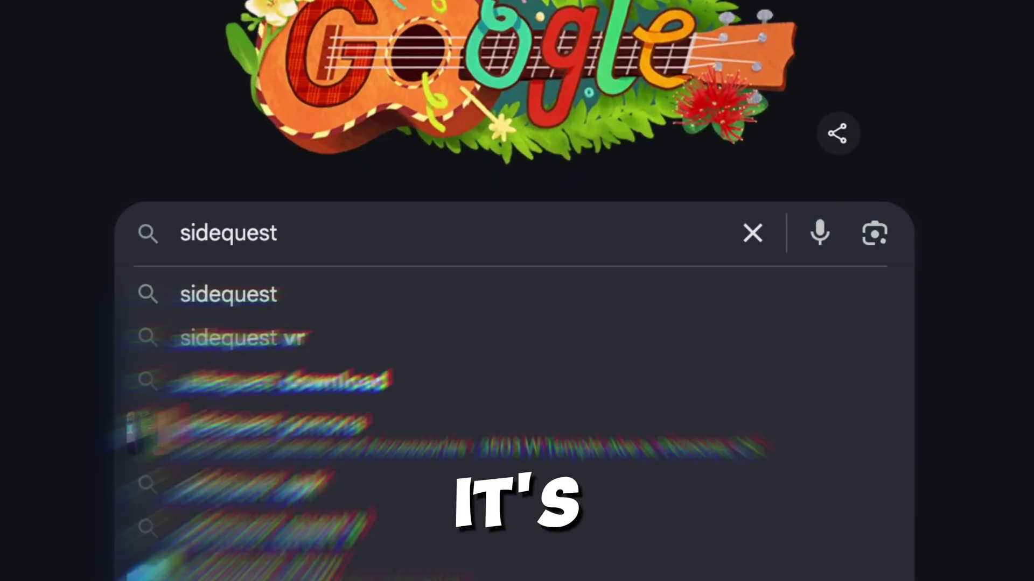
Search Google for 'sidequest'.
{"action": "key", "text": "Return"}
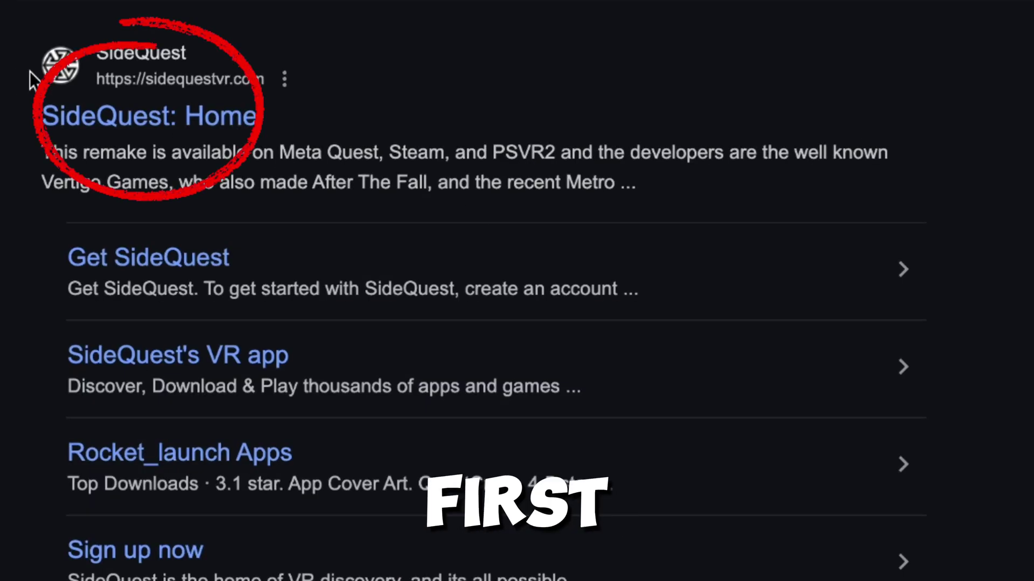
Download the SideQuest 0.10.42 macOS desktop installer from the sidequestvr.com Get SideQuest page.
{"action": "left_click", "coordinate": [97, 119]}
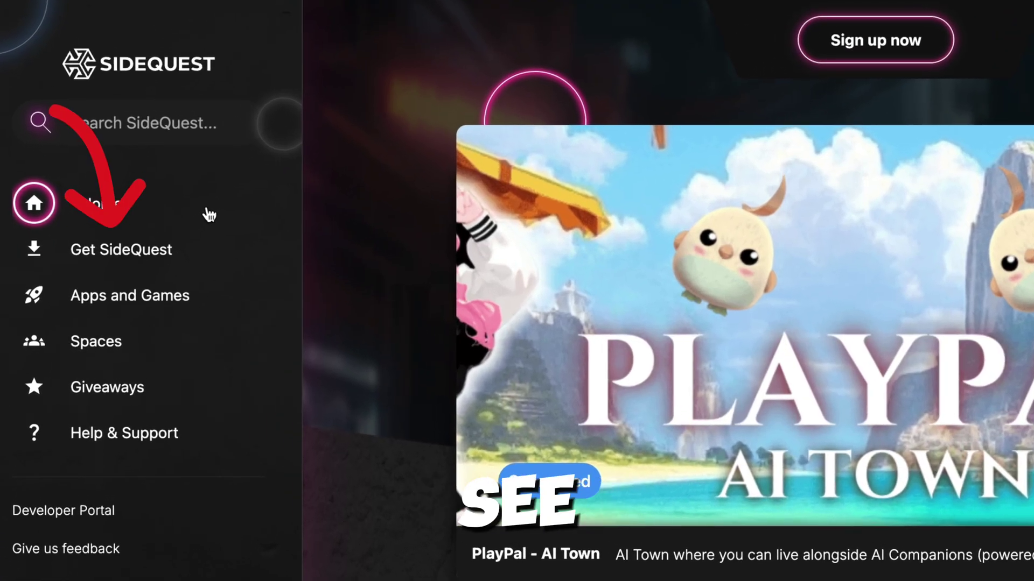
{"action": "left_click", "coordinate": [150, 264]}
{"action": "scroll", "coordinate": [364, 299], "scroll_direction": "down", "scroll_amount": 5}
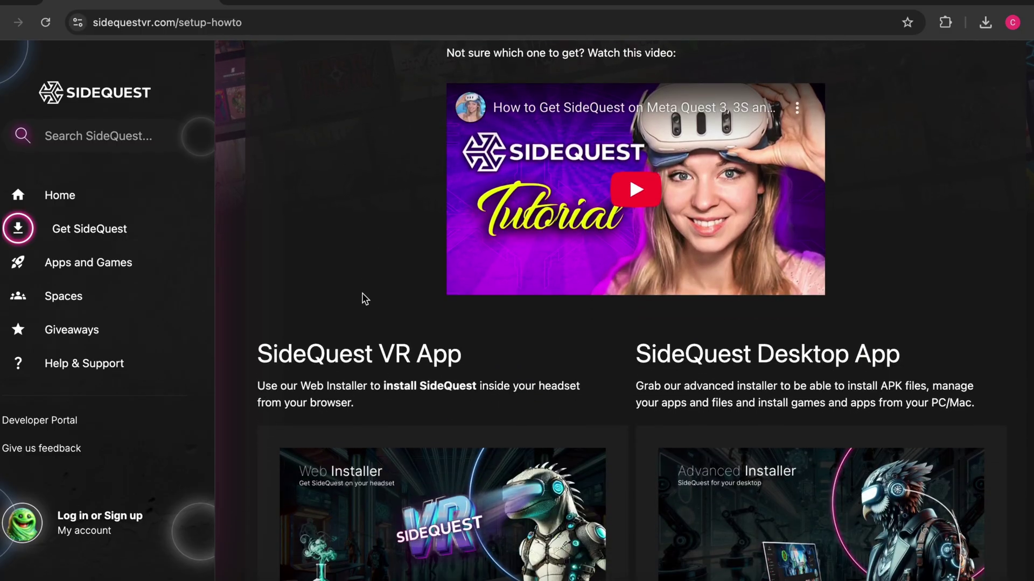
{"action": "scroll", "coordinate": [363, 299], "scroll_direction": "down", "scroll_amount": 7}
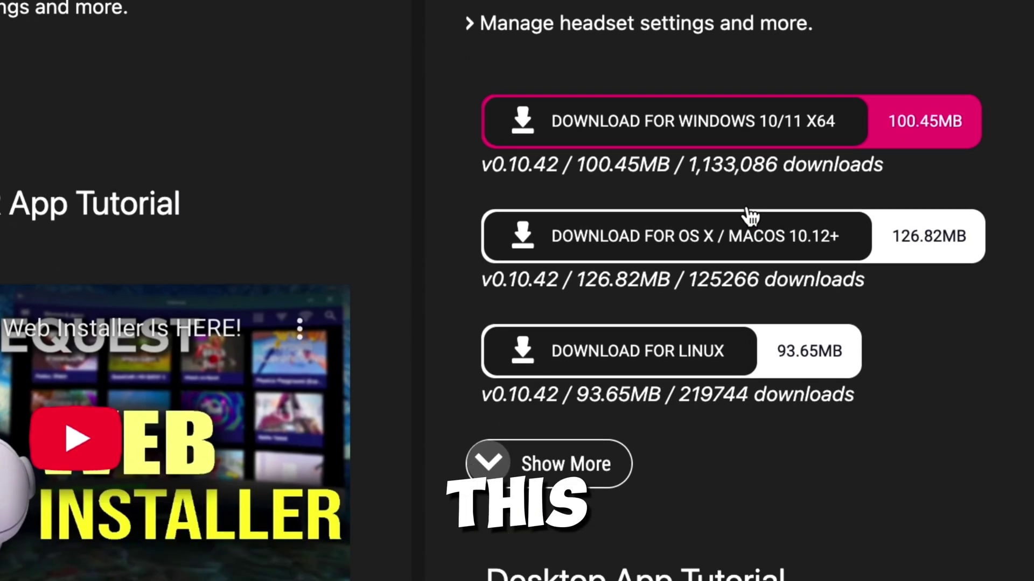
{"action": "scroll", "coordinate": [644, 226], "scroll_direction": "down", "scroll_amount": 2}
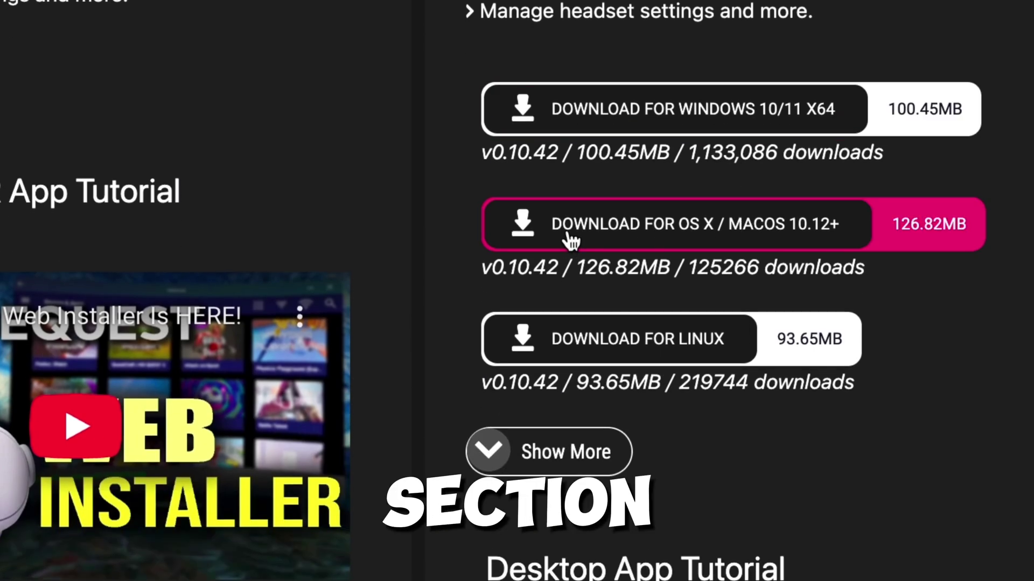
{"action": "left_click", "coordinate": [845, 248]}
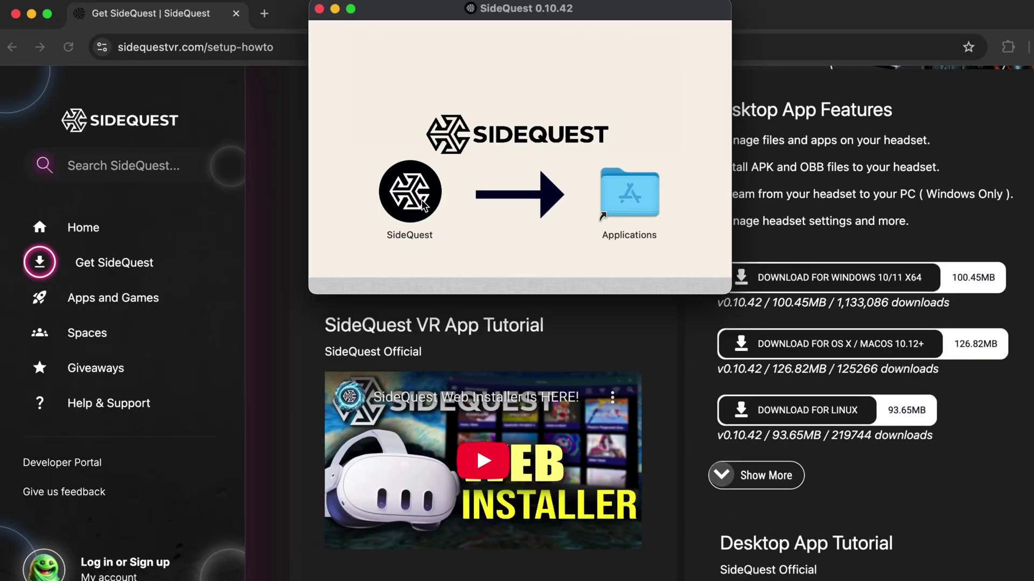
Install SideQuest into Applications and open its Manage Favourites list of ADB commands.
{"action": "left_click_drag", "start_coordinate": [415, 194], "coordinate": [634, 194]}
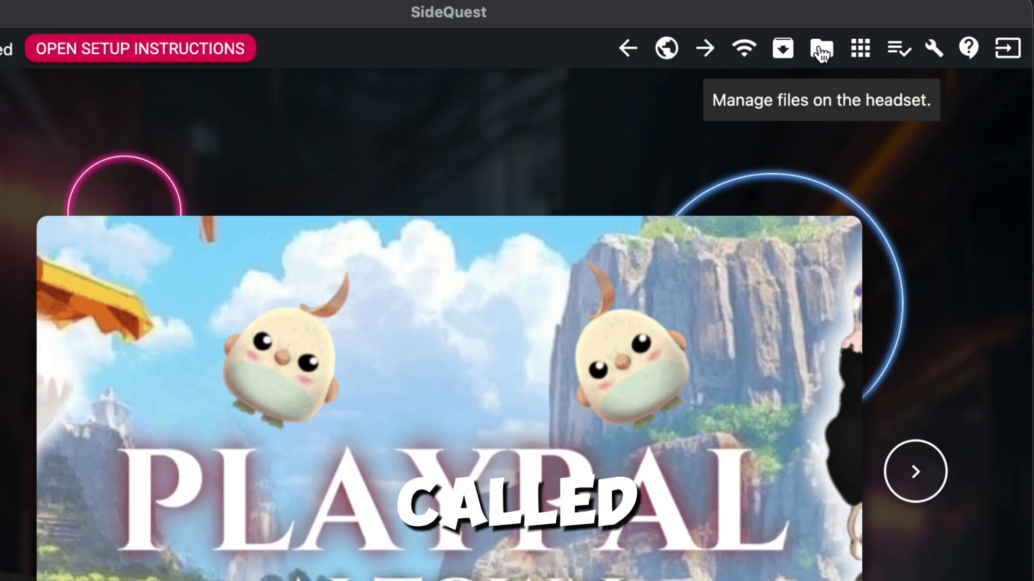
{"action": "left_click", "coordinate": [1005, 50]}
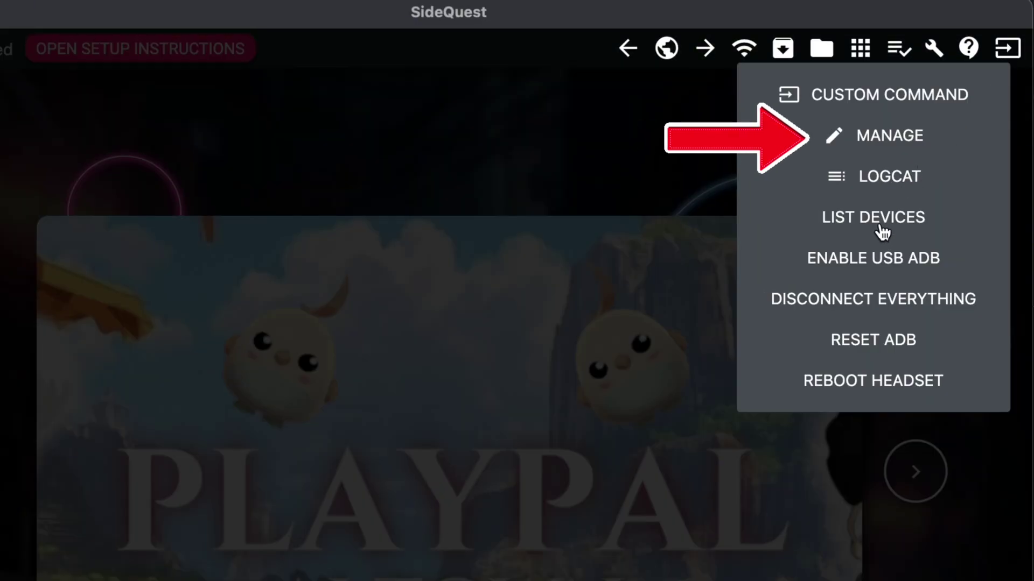
{"action": "left_click", "coordinate": [878, 141]}
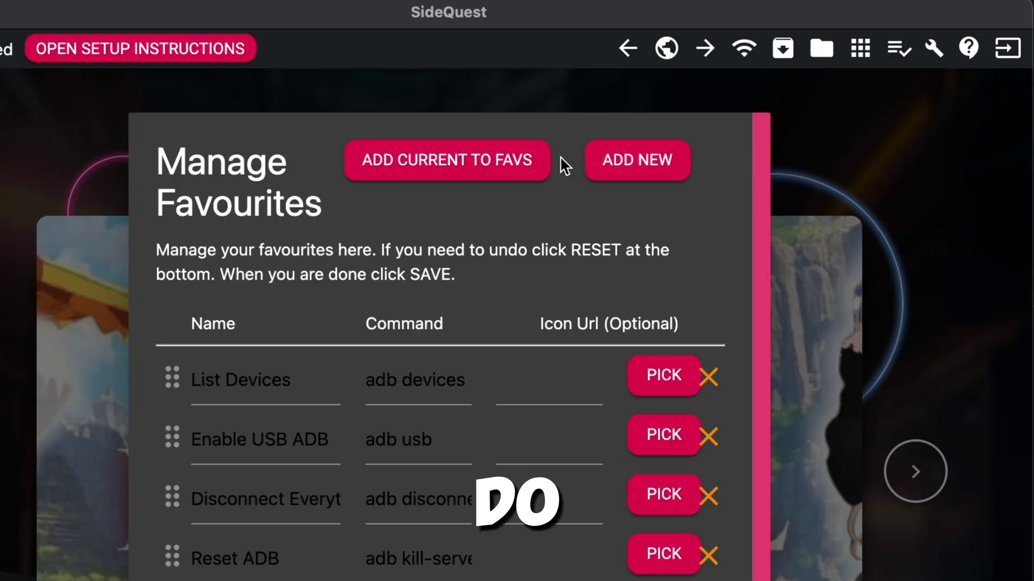
Add a favourite ADB command named 'Tiktok 1' holding the fullRateCapture 1 setprop command.
{"action": "left_click", "coordinate": [631, 171]}
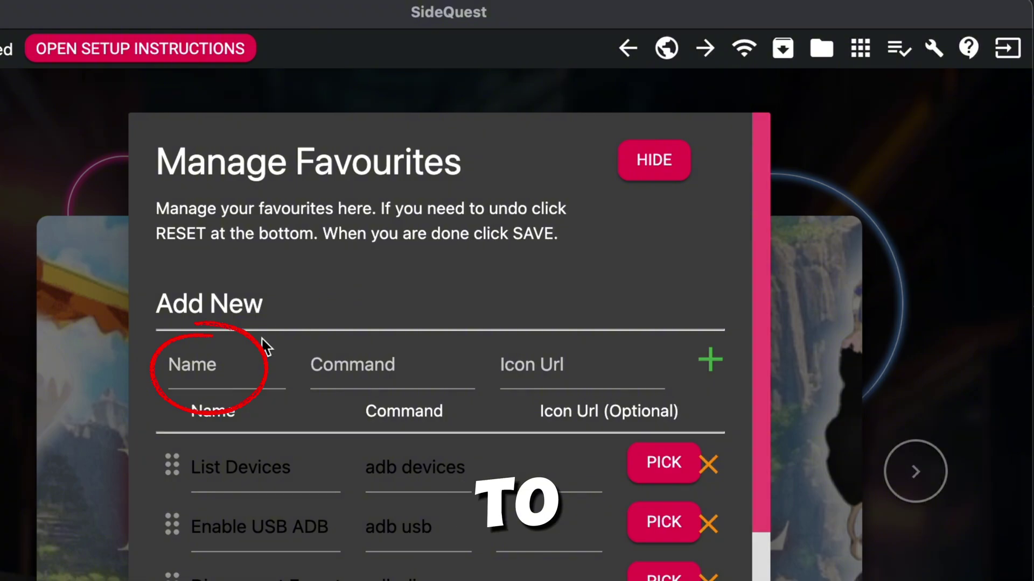
{"action": "left_click", "coordinate": [221, 366]}
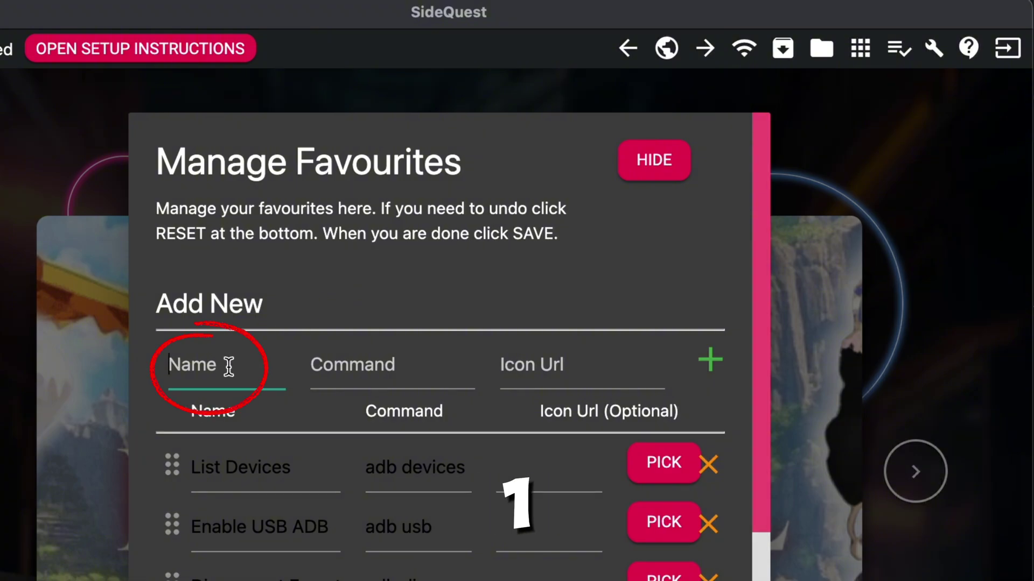
{"action": "type", "text": "T"}
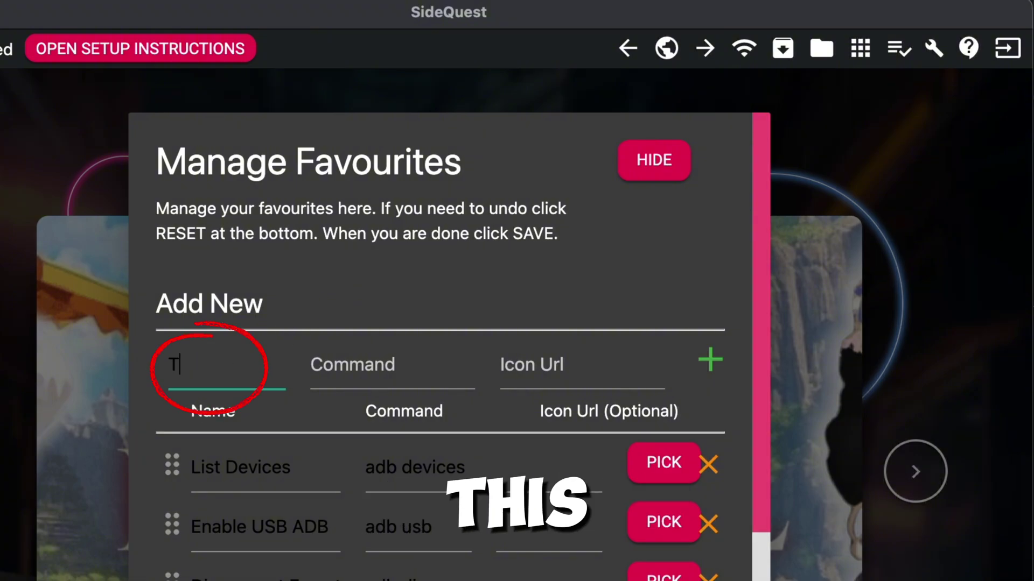
{"action": "type", "text": "ikt"}
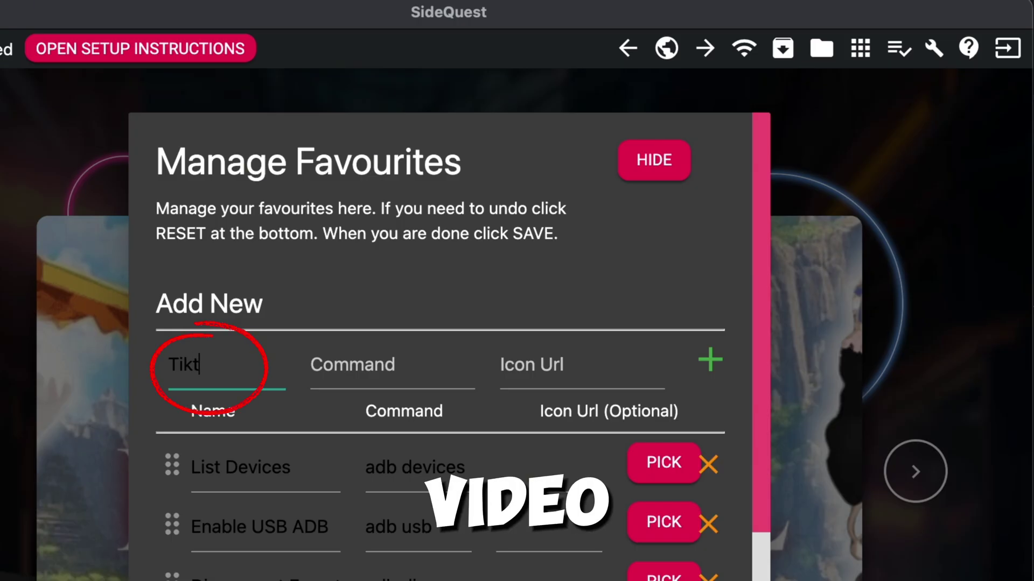
{"action": "type", "text": "ok 1"}
{"action": "left_click", "coordinate": [371, 369]}
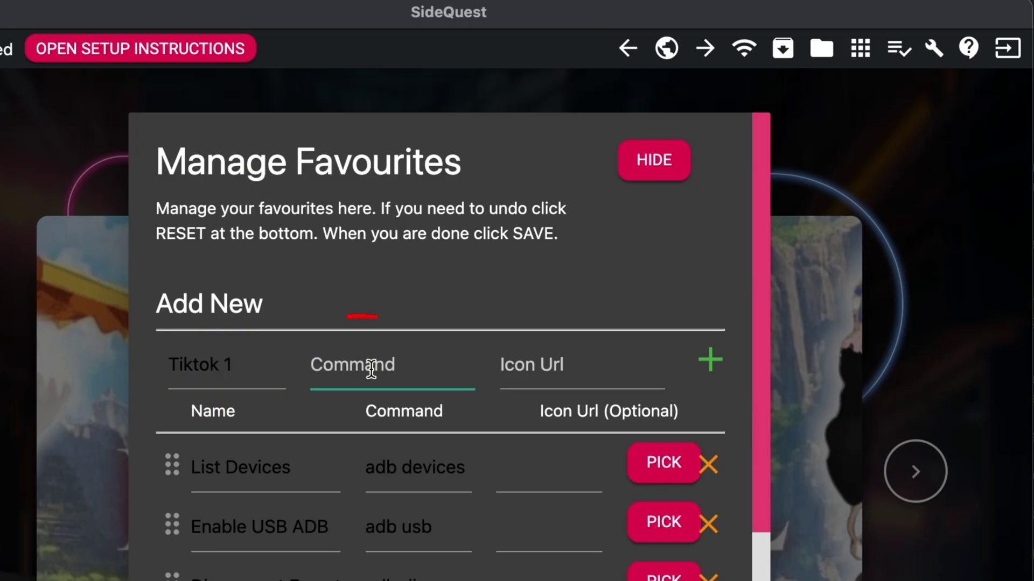
{"action": "key", "text": "super+v"}
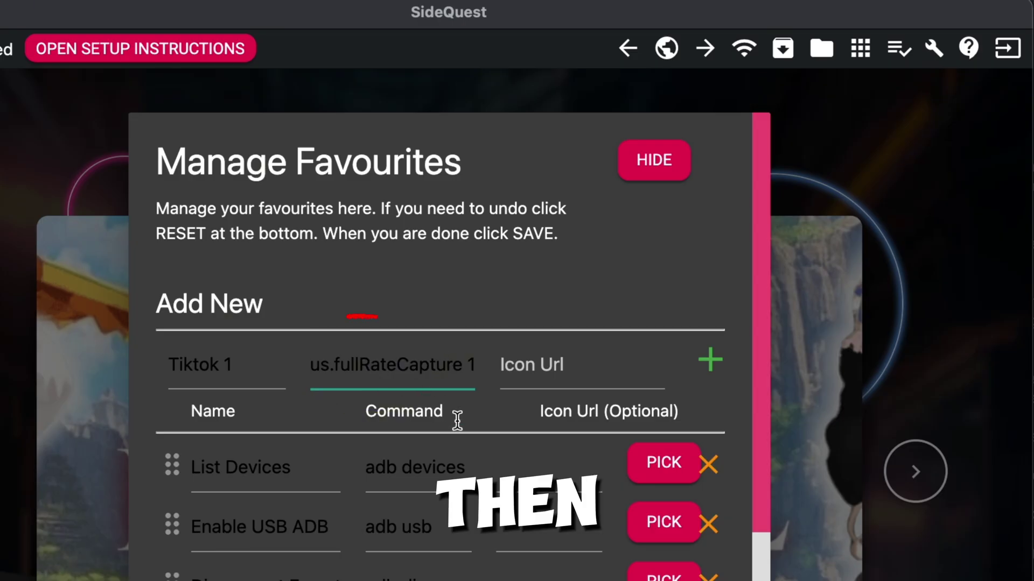
{"action": "left_click", "coordinate": [716, 345]}
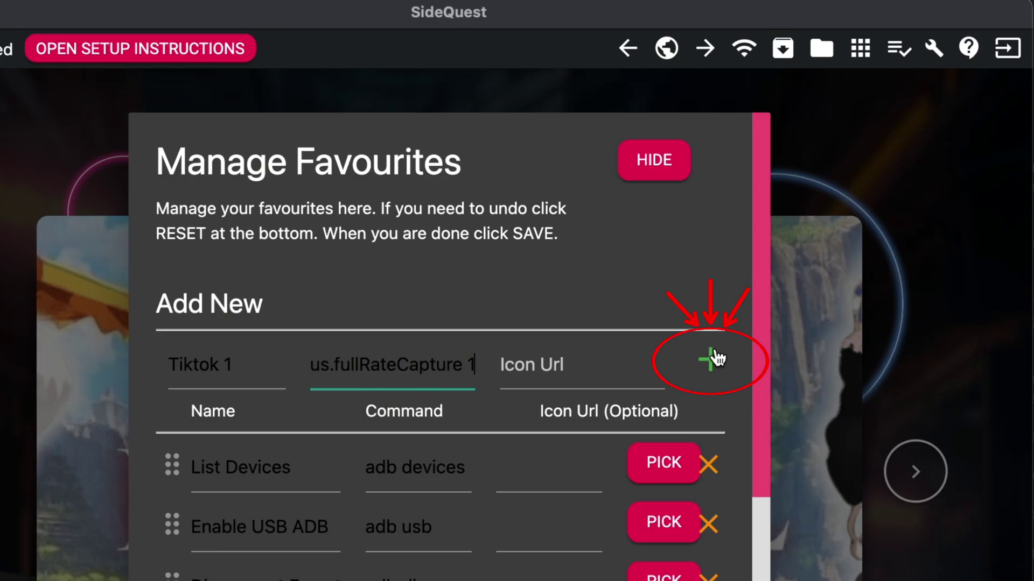
{"action": "left_click", "coordinate": [712, 360]}
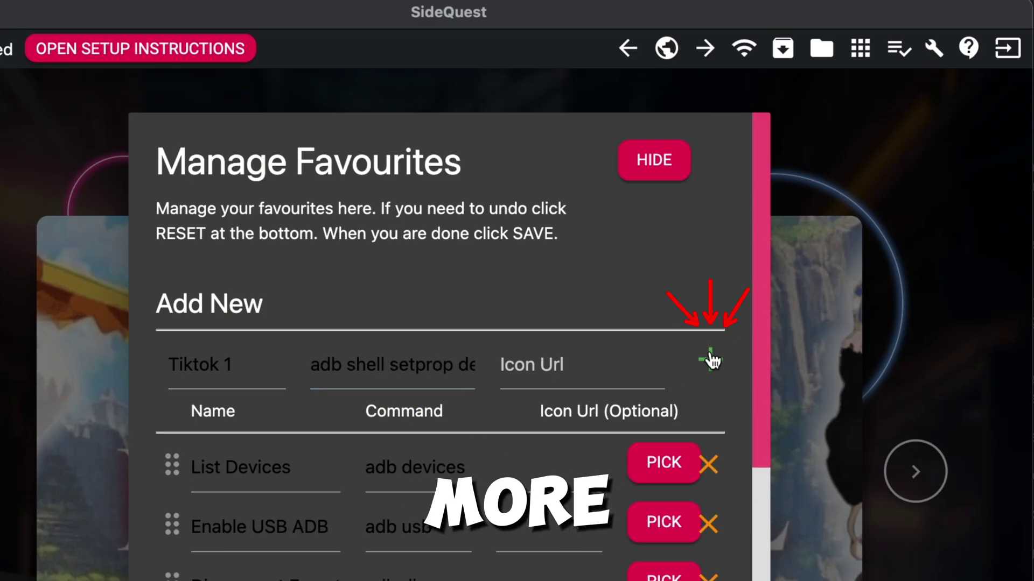
Add a second favourite 'Tiktok 2' whose command sets the capture bitrate to 30000000.
{"action": "left_click", "coordinate": [232, 364]}
{"action": "key", "text": "BackSpace"}
{"action": "type", "text": "2"}
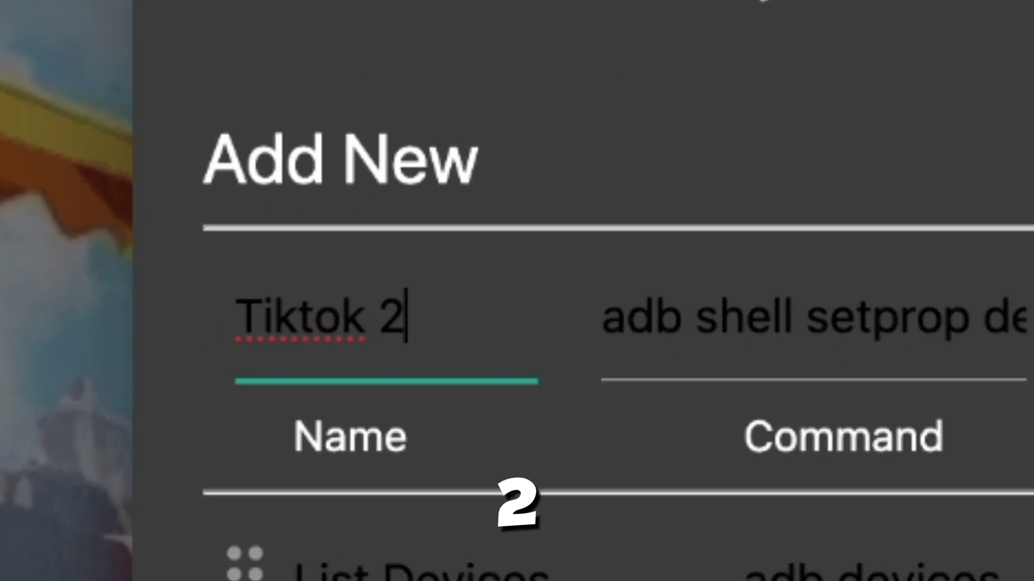
{"action": "left_click", "coordinate": [824, 340]}
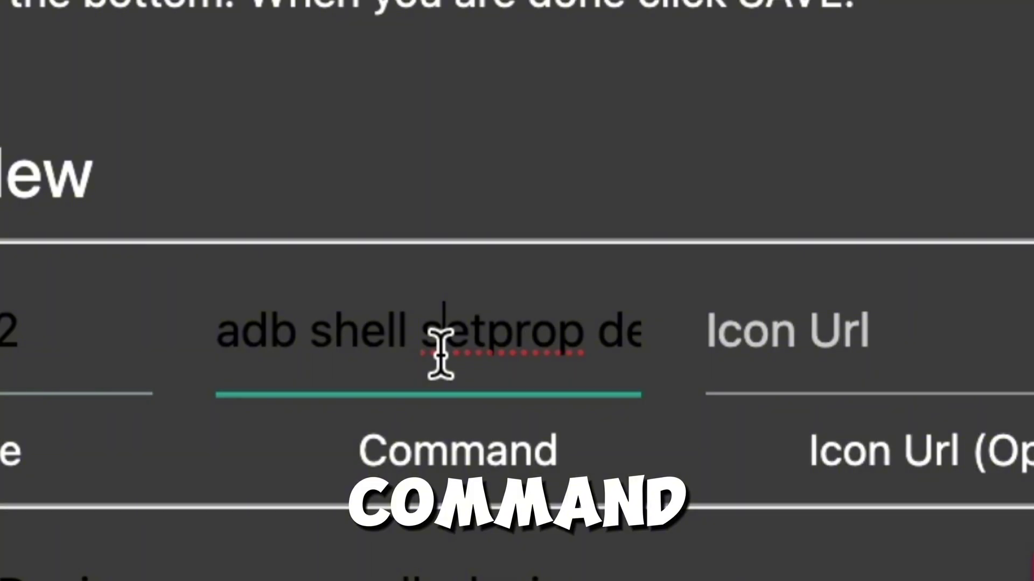
{"action": "key", "text": "super+a"}
{"action": "key", "text": "BackSpace"}
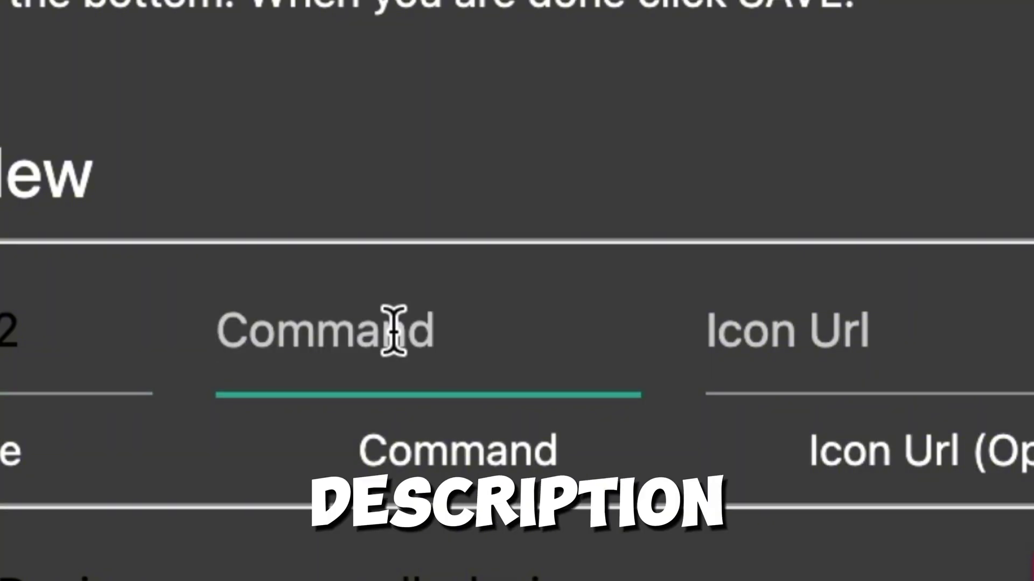
{"action": "key", "text": "super+v"}
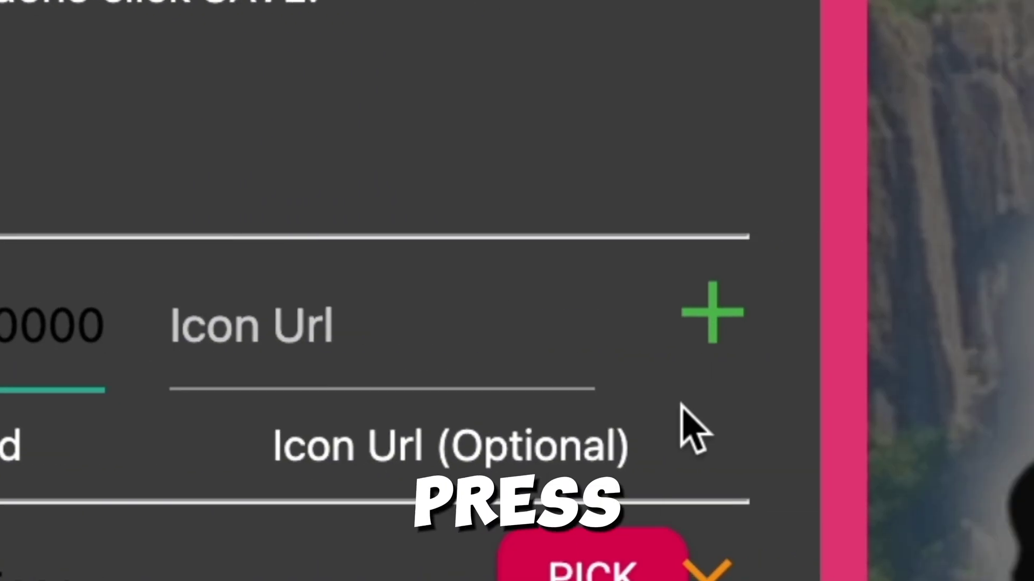
{"action": "left_click", "coordinate": [700, 311]}
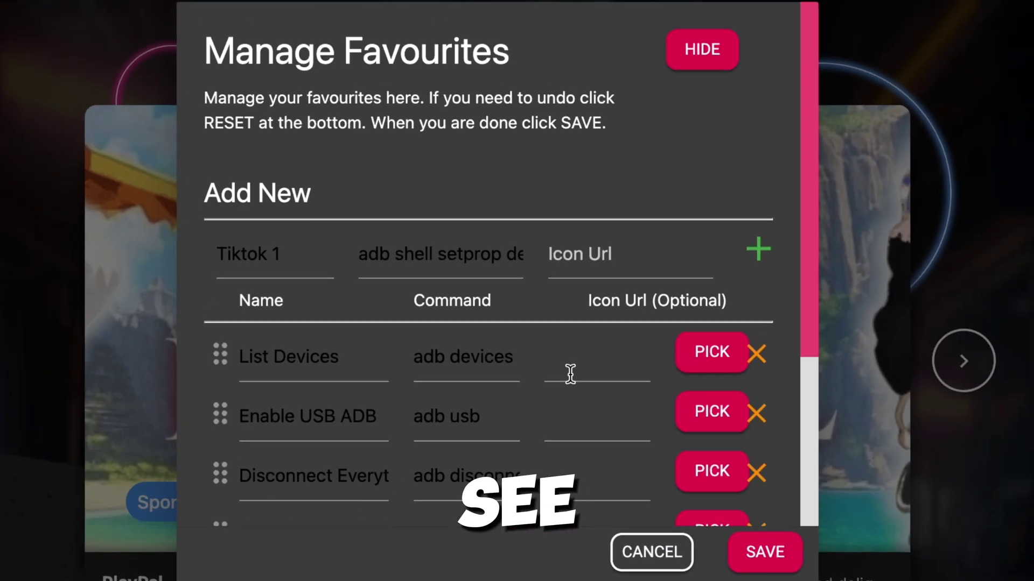
{"action": "scroll", "coordinate": [569, 373], "scroll_direction": "down", "scroll_amount": 5}
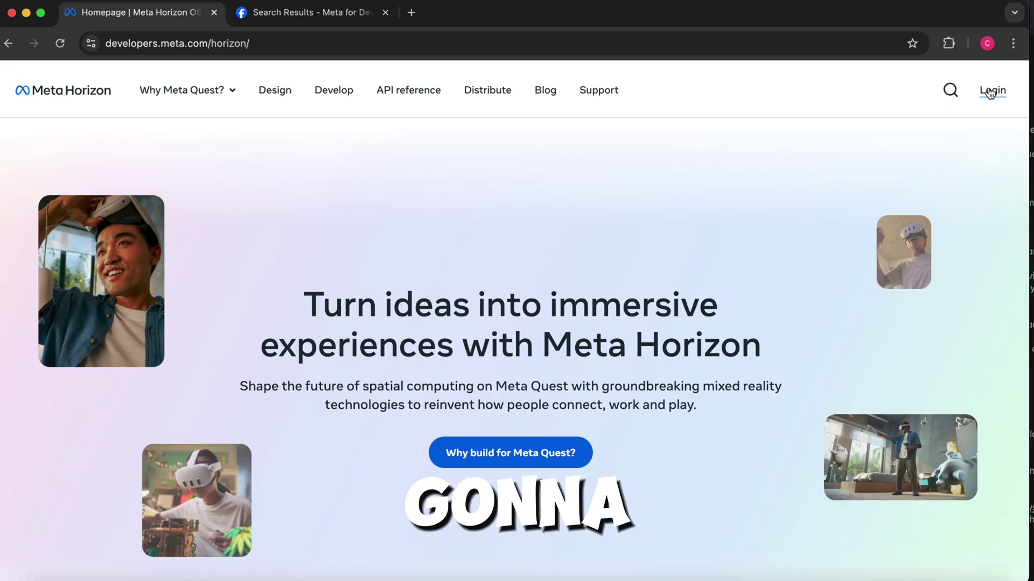
Log in to the Meta Horizon developer site with the existing Meta account and view My Apps.
{"action": "left_click", "coordinate": [989, 92]}
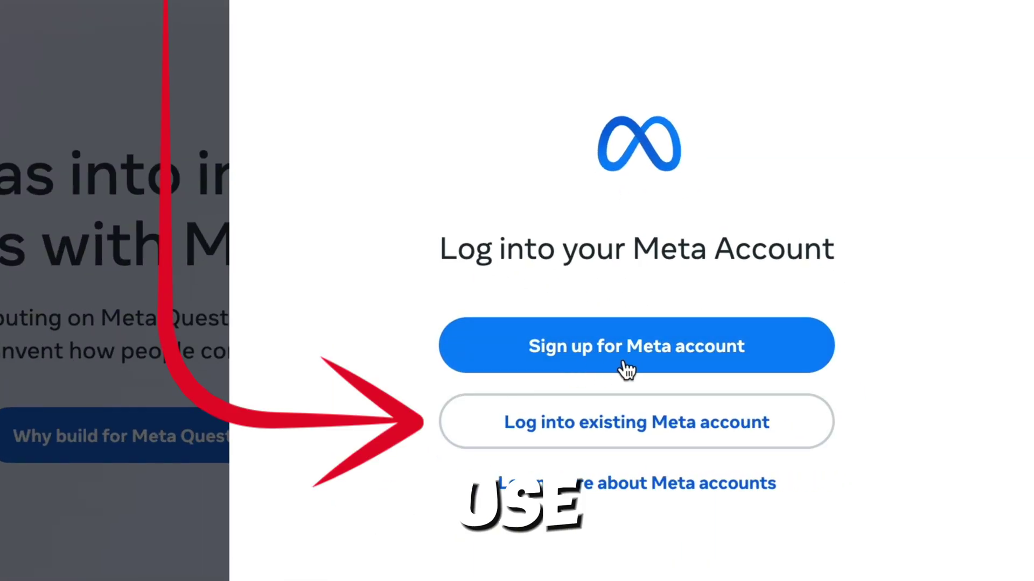
{"action": "left_click", "coordinate": [597, 426]}
{"action": "left_click", "coordinate": [538, 215]}
{"action": "scroll", "coordinate": [416, 243], "scroll_direction": "down", "scroll_amount": 10}
{"action": "scroll", "coordinate": [415, 241], "scroll_direction": "up", "scroll_amount": 10}
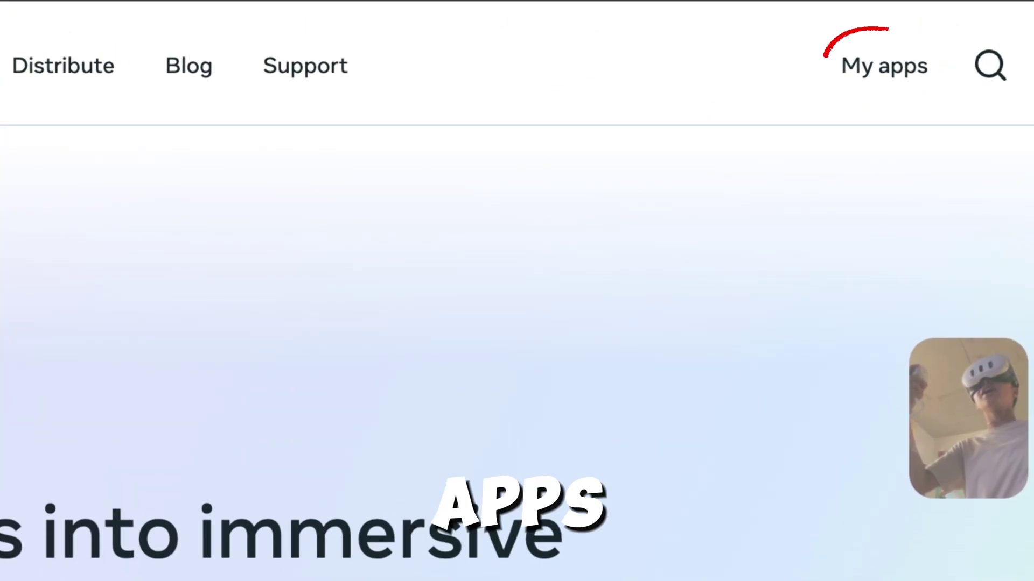
{"action": "left_click", "coordinate": [856, 67]}
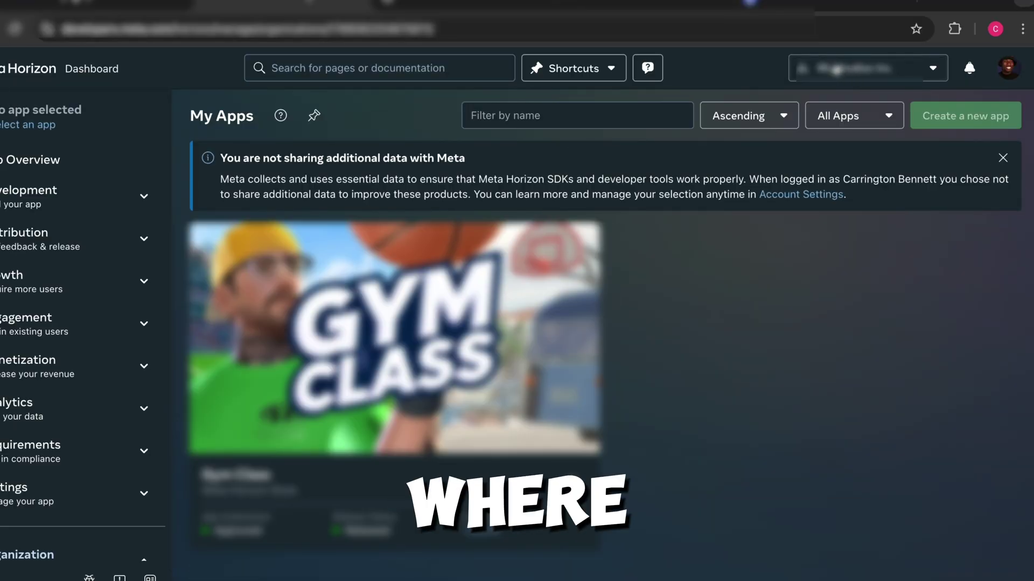
{"action": "scroll", "coordinate": [762, 274], "scroll_direction": "down", "scroll_amount": 1}
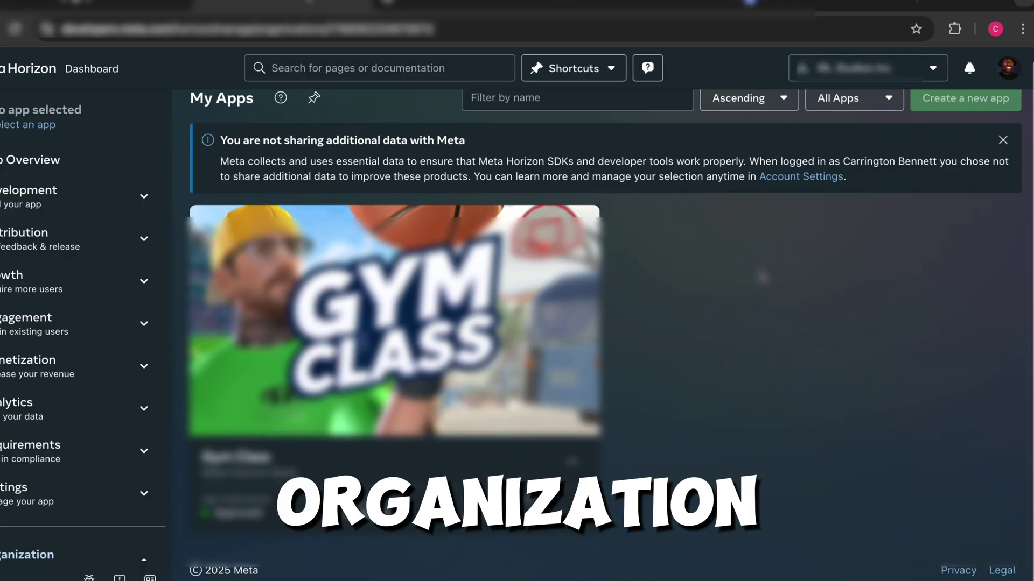
{"action": "scroll", "coordinate": [761, 275], "scroll_direction": "up", "scroll_amount": 1}
Create the organization 'Gym Class Tutorial', acknowledge the terms, submit, and accept the developer NDA.
{"action": "left_click", "coordinate": [831, 62]}
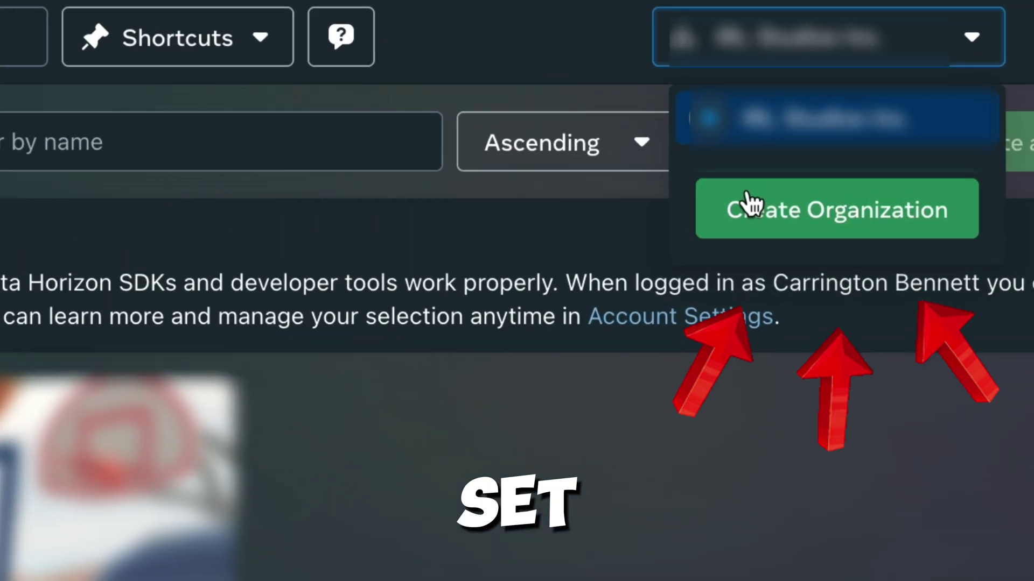
{"action": "left_click", "coordinate": [749, 225]}
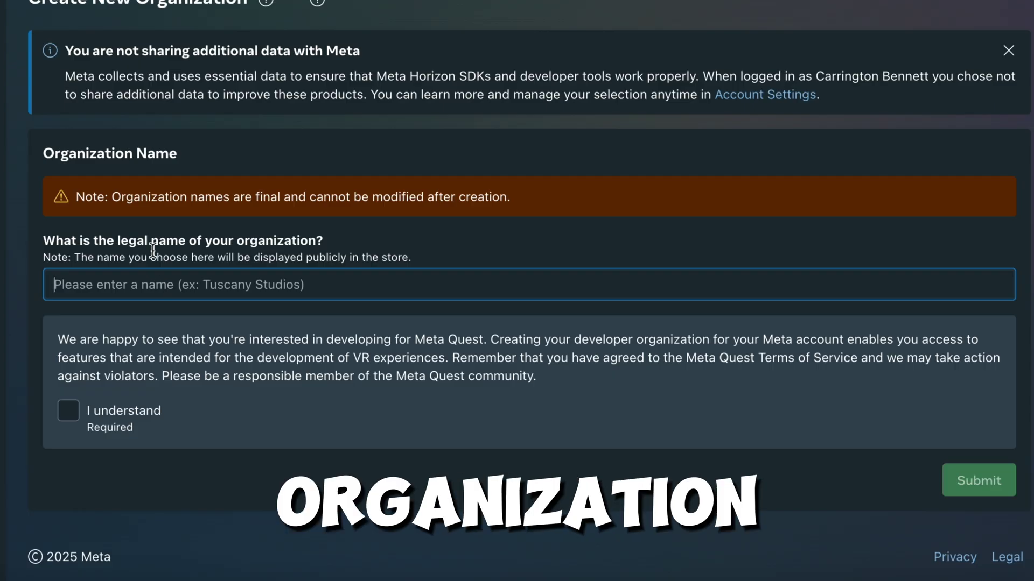
{"action": "type", "text": "Gym "}
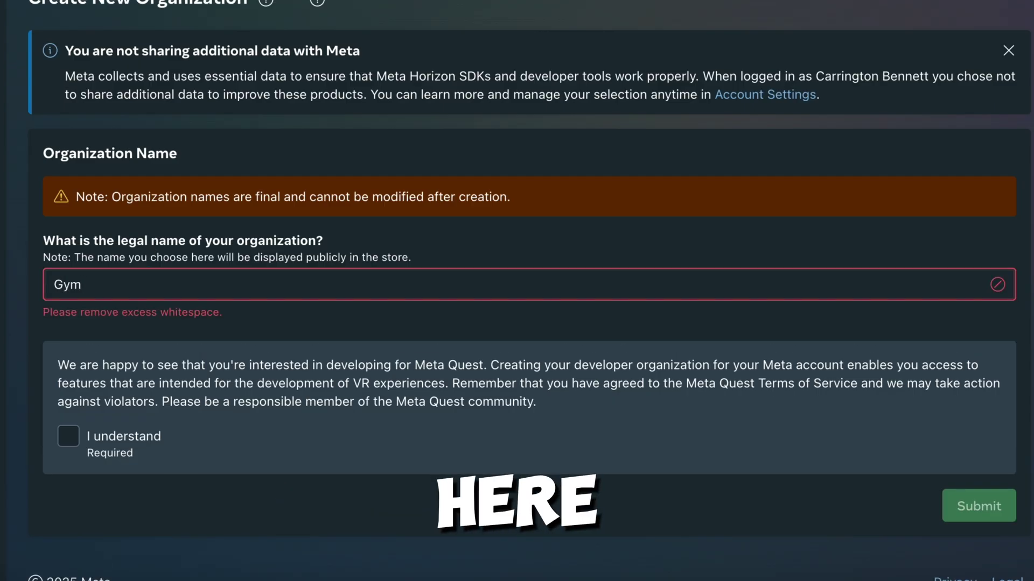
{"action": "type", "text": "Class T"}
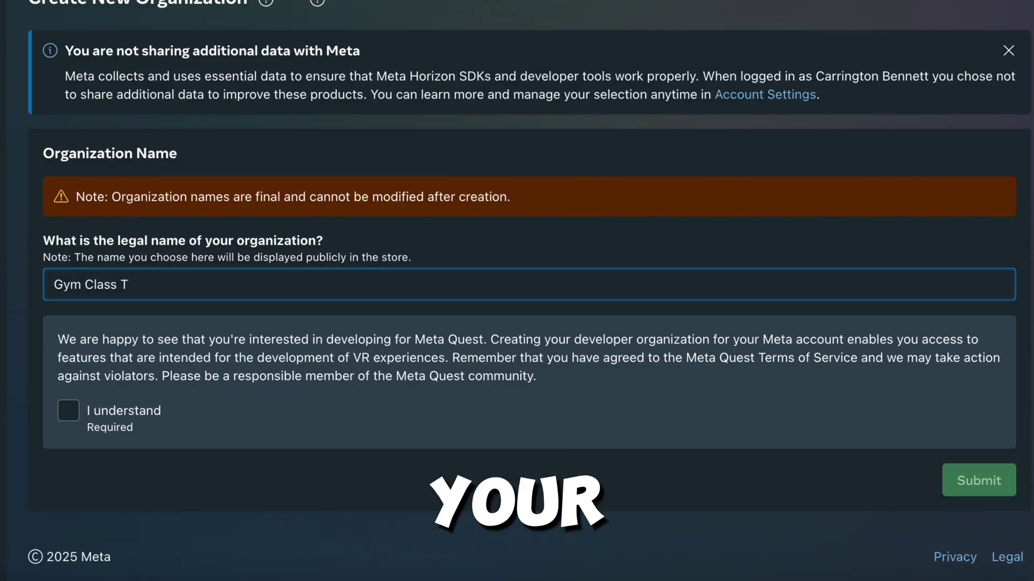
{"action": "type", "text": "utoria"}
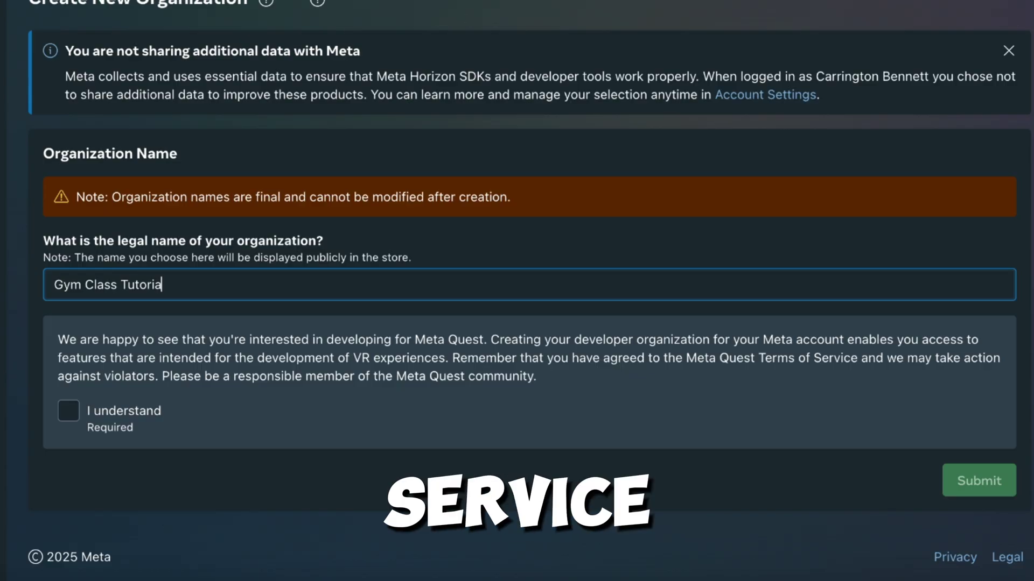
{"action": "type", "text": "l"}
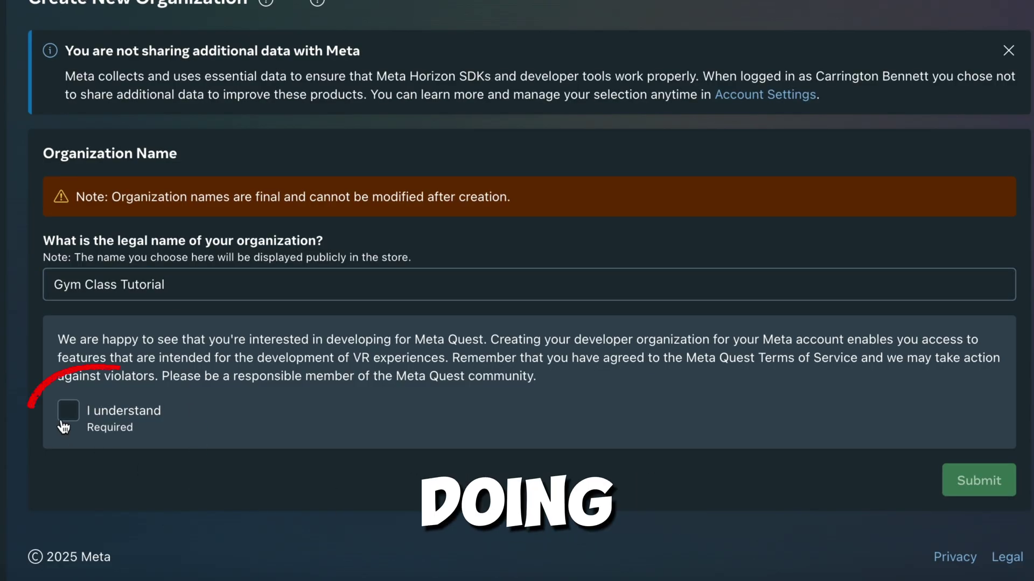
{"action": "left_click", "coordinate": [68, 411]}
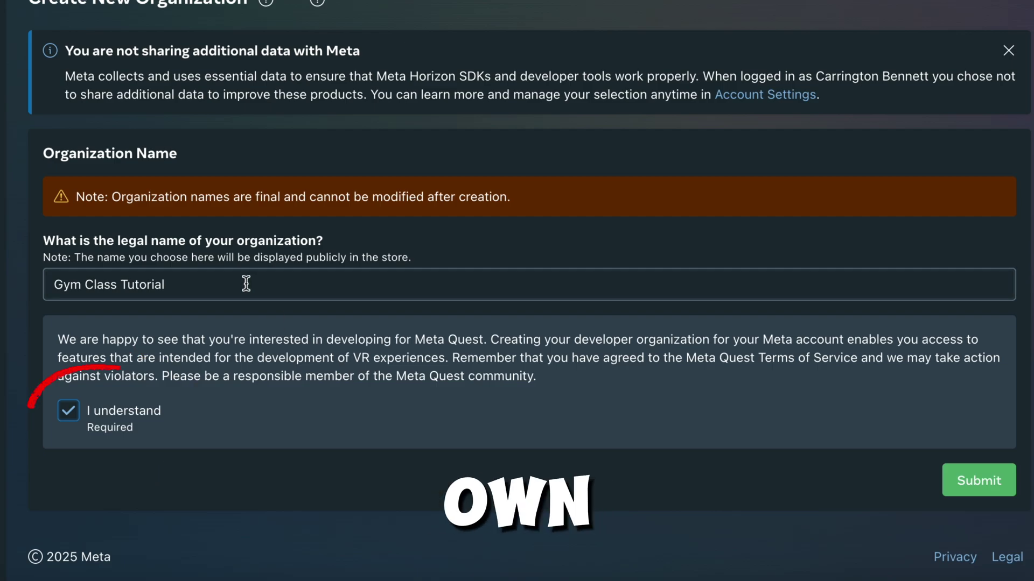
{"action": "left_click", "coordinate": [969, 496]}
{"action": "left_click", "coordinate": [225, 385]}
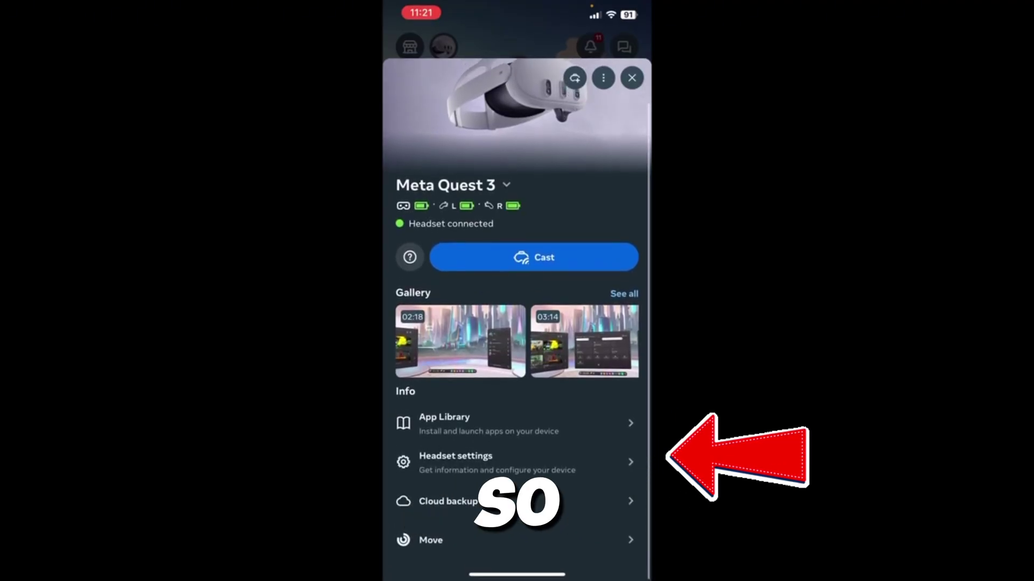
Go to the Meta Quest 3's Headset settings and its Developer mode page.
{"action": "left_click", "coordinate": [455, 461]}
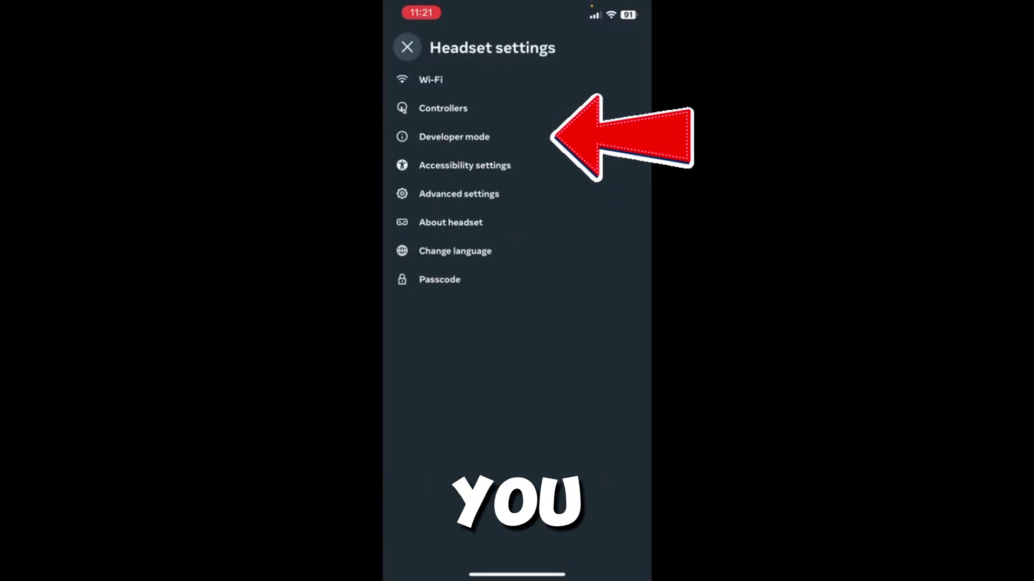
{"action": "left_click", "coordinate": [453, 137]}
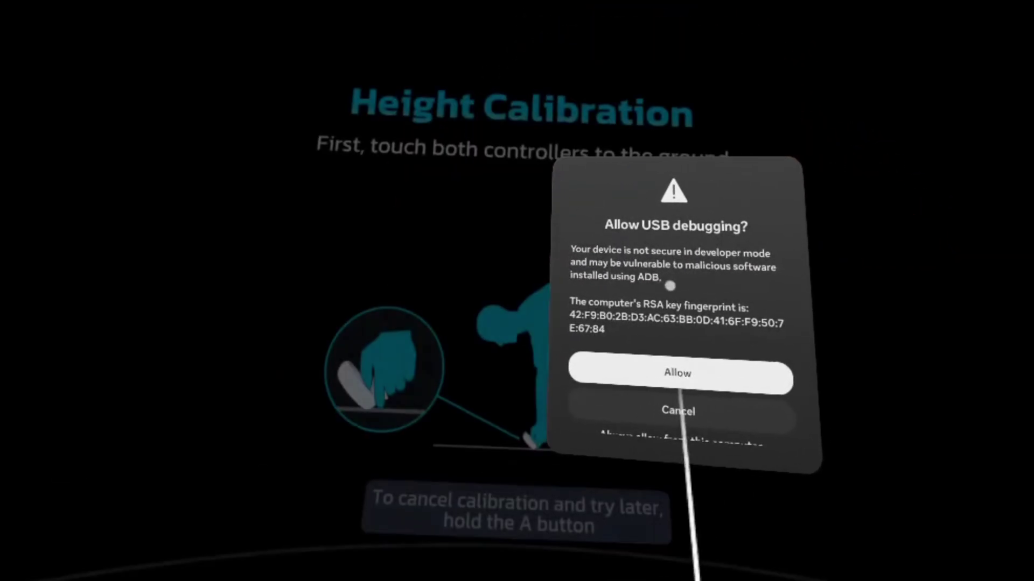
Allow USB debugging for this computer in the headset prompt.
{"action": "left_click", "coordinate": [678, 373]}
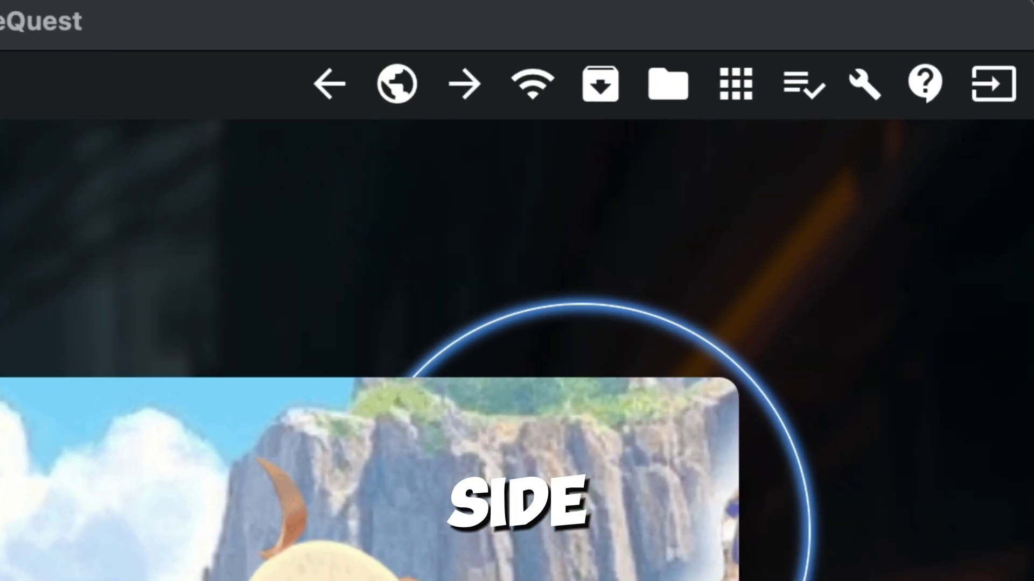
Run the Tiktok 1 fullRateCapture preset as a custom ADB command, then load Tiktok 2's 30000000 bitrate.
{"action": "left_click", "coordinate": [995, 87]}
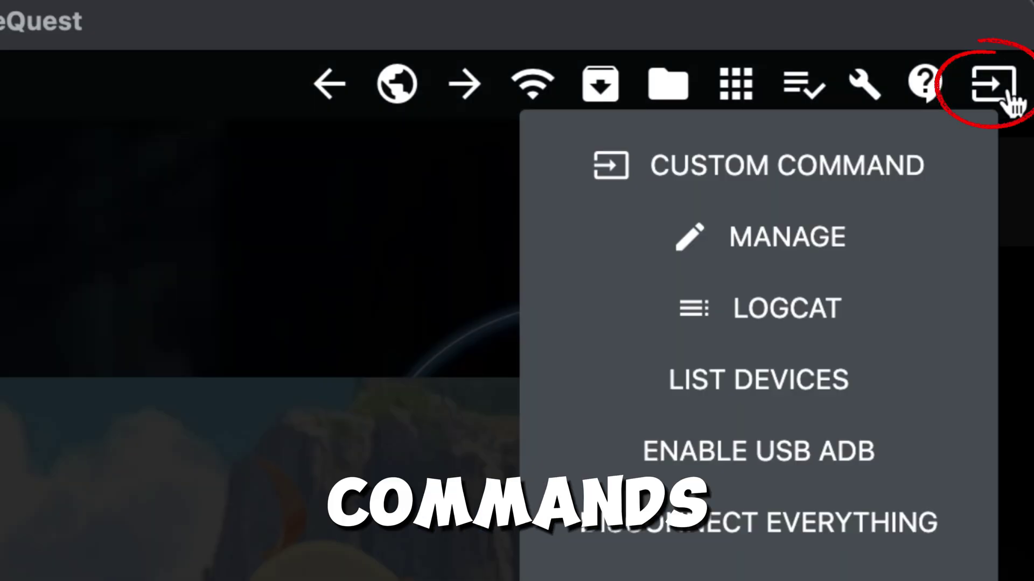
{"action": "left_click", "coordinate": [721, 170]}
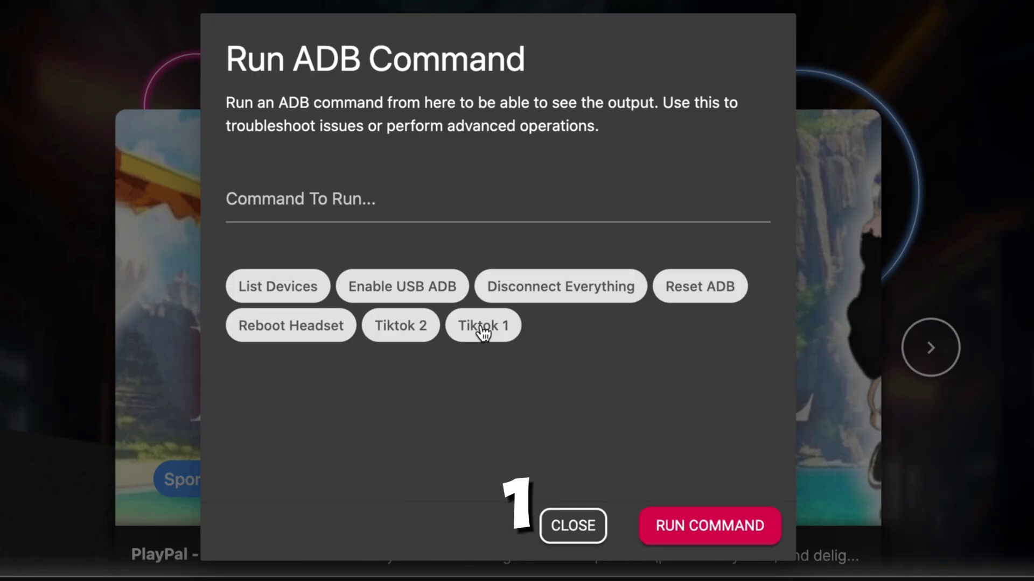
{"action": "left_click", "coordinate": [483, 330]}
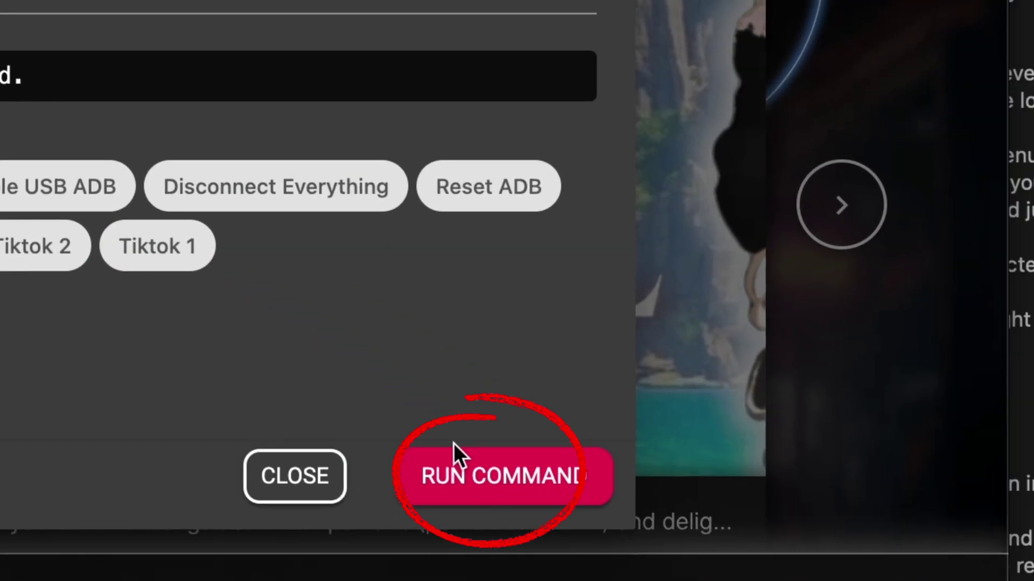
{"action": "left_click", "coordinate": [463, 474]}
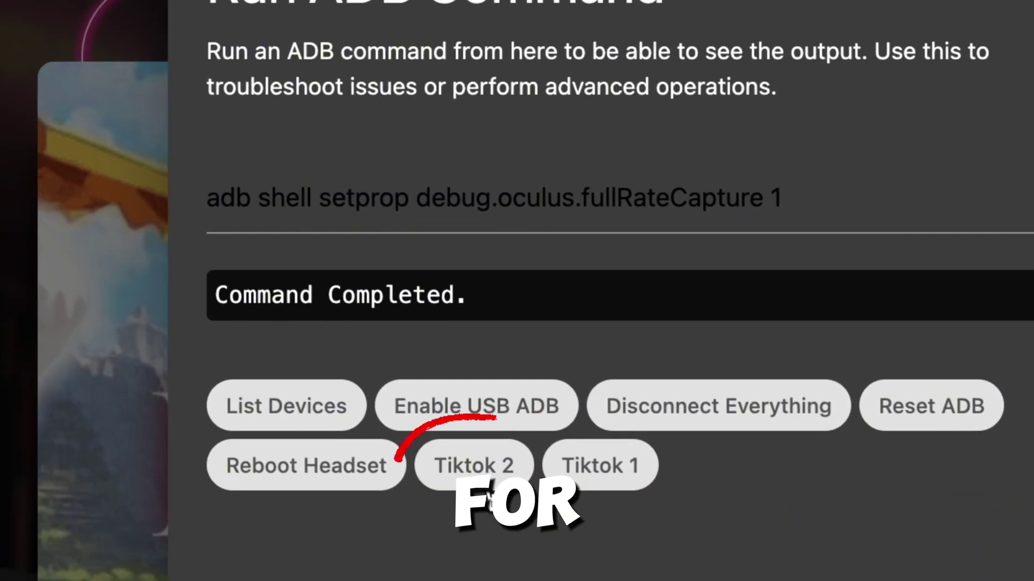
{"action": "left_click", "coordinate": [492, 487]}
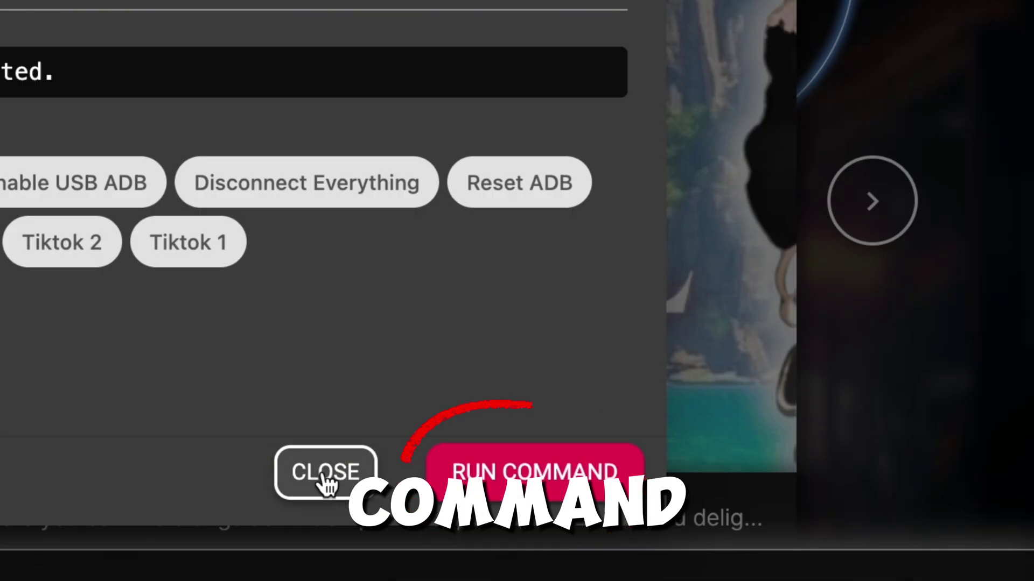
{"action": "left_click", "coordinate": [324, 481]}
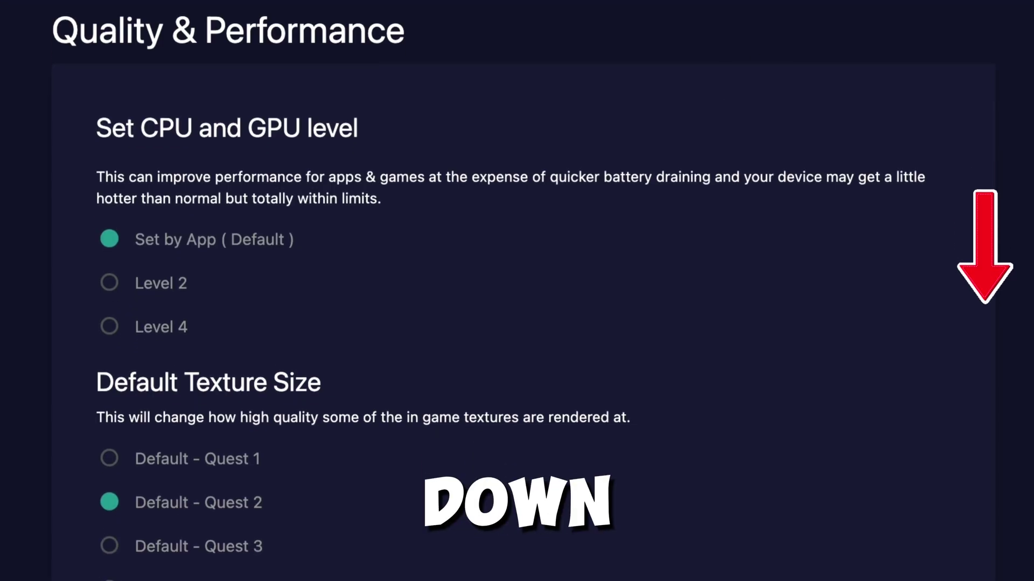
Apply the SQUARE 1600 X 1600 video capture preset.
{"action": "scroll", "coordinate": [722, 111], "scroll_direction": "down", "scroll_amount": 10}
{"action": "scroll", "coordinate": [728, 114], "scroll_direction": "down", "scroll_amount": 5}
{"action": "scroll", "coordinate": [728, 115], "scroll_direction": "down", "scroll_amount": 1}
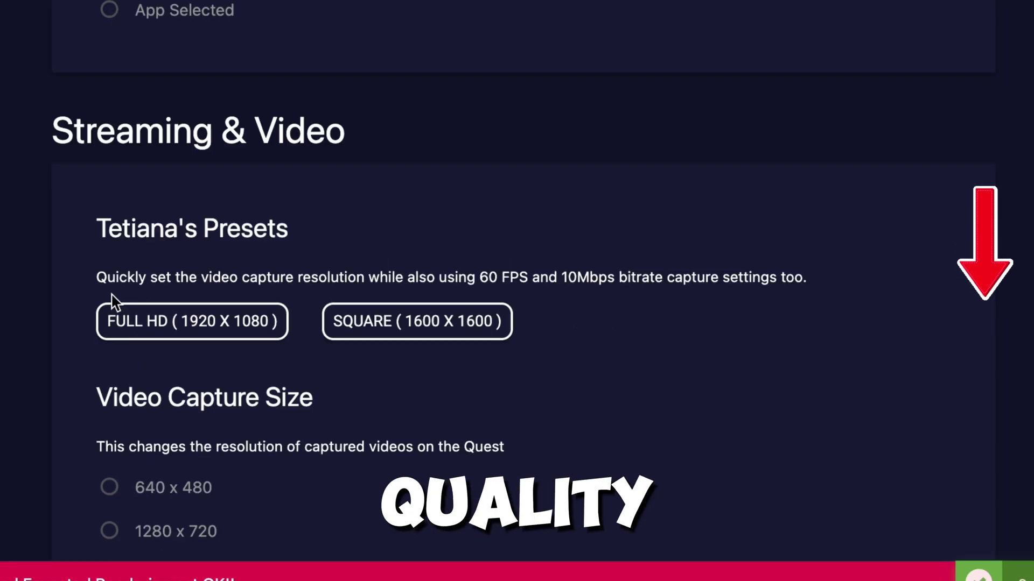
{"action": "scroll", "coordinate": [113, 299], "scroll_direction": "down", "scroll_amount": 3}
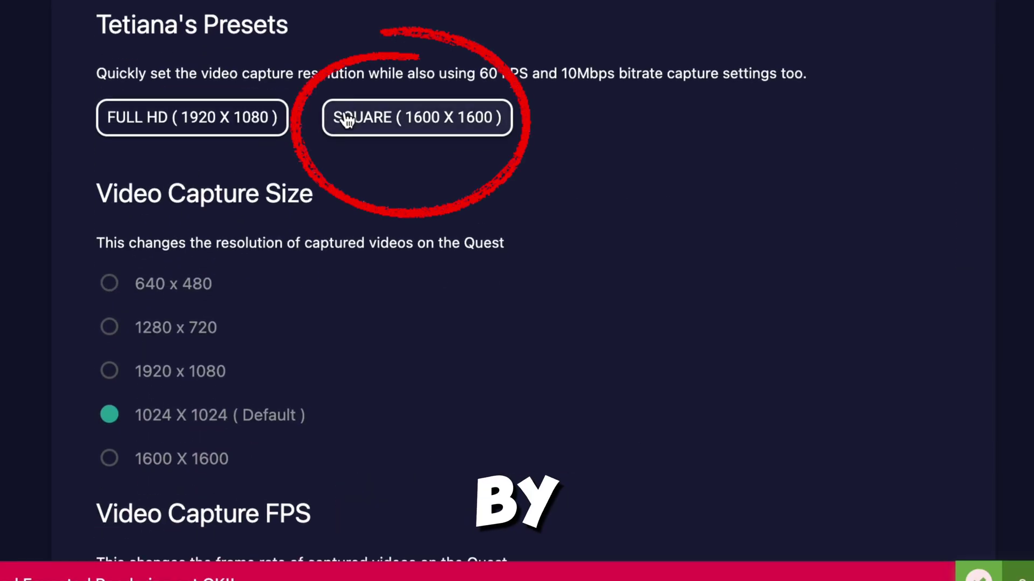
{"action": "left_click", "coordinate": [350, 134]}
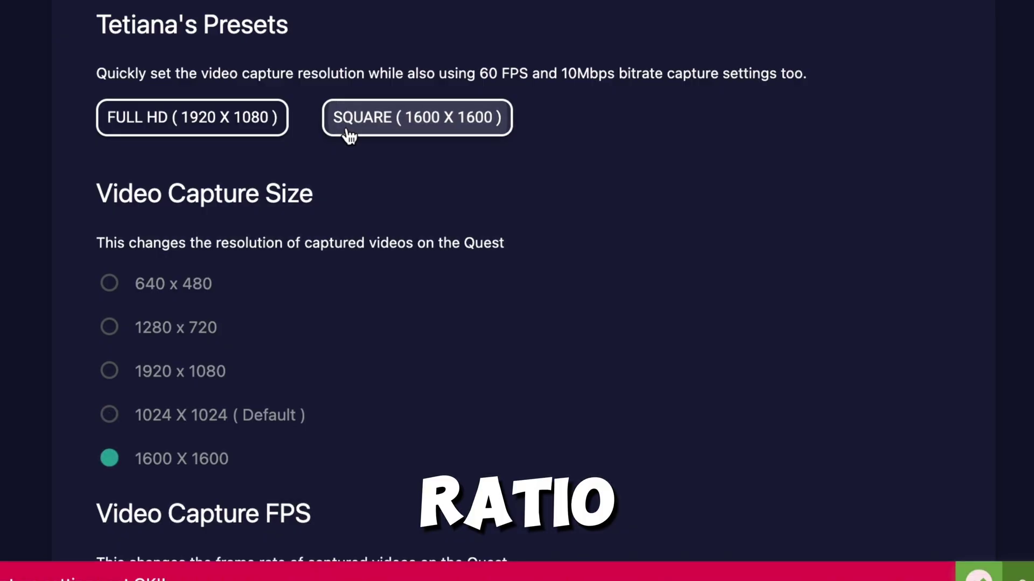
Set the Video Capture Bitrate to 20mbps.
{"action": "scroll", "coordinate": [315, 277], "scroll_direction": "down", "scroll_amount": 3}
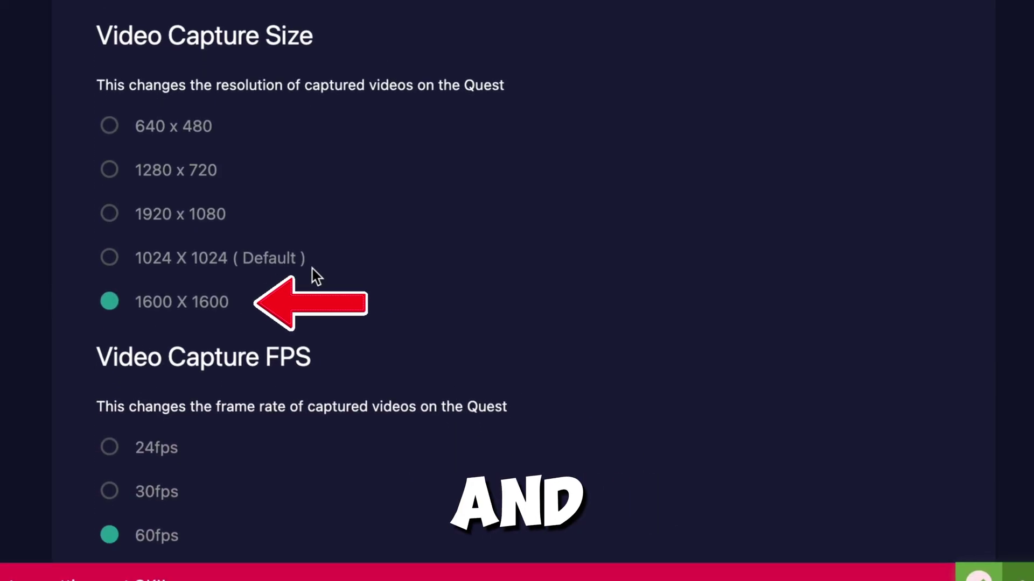
{"action": "scroll", "coordinate": [316, 276], "scroll_direction": "down", "scroll_amount": 3}
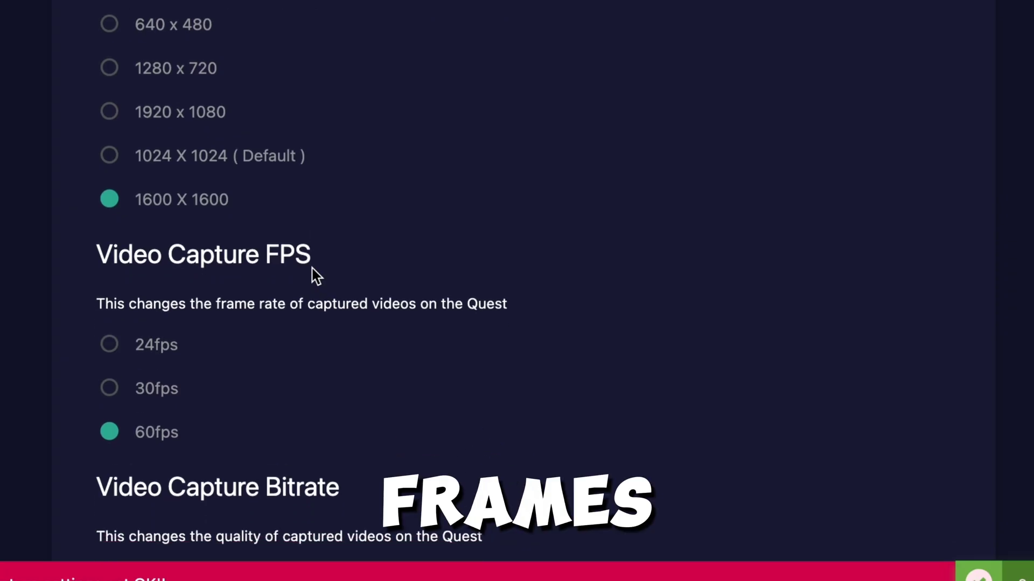
{"action": "scroll", "coordinate": [316, 276], "scroll_direction": "down", "scroll_amount": 5}
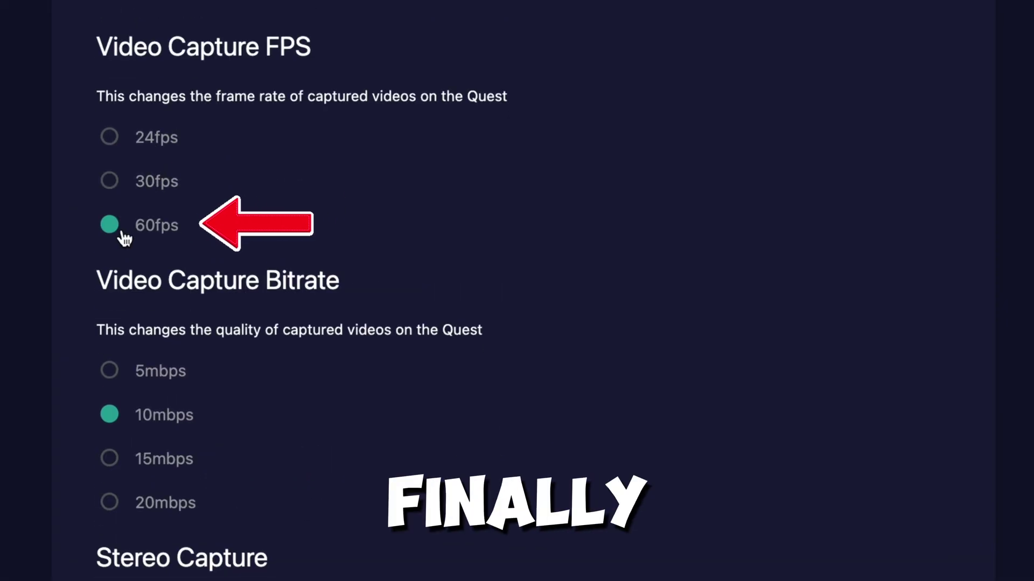
{"action": "scroll", "coordinate": [123, 237], "scroll_direction": "down", "scroll_amount": 5}
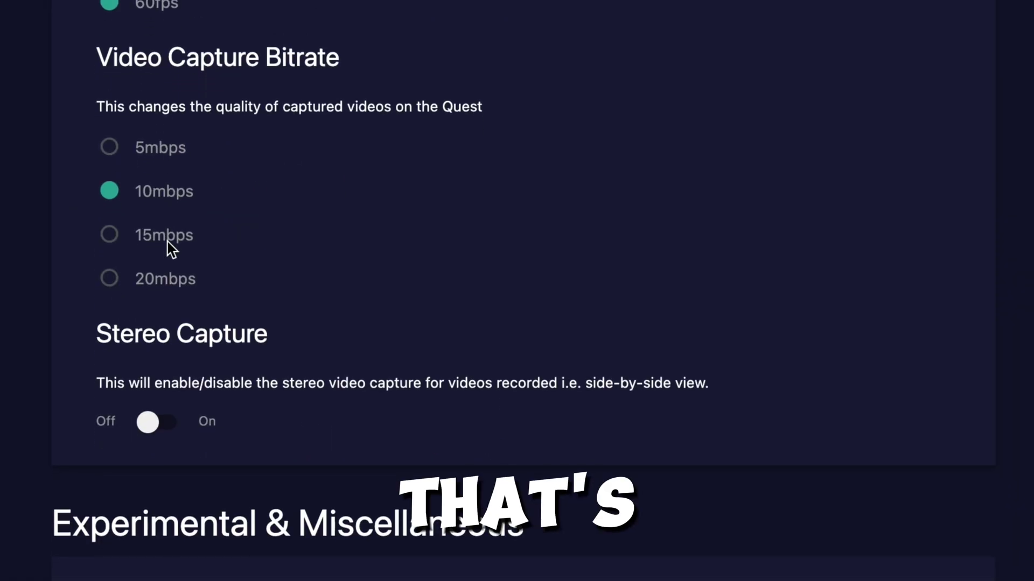
{"action": "left_click", "coordinate": [153, 294]}
{"action": "scroll", "coordinate": [154, 293], "scroll_direction": "down", "scroll_amount": 2}
{"action": "scroll", "coordinate": [154, 293], "scroll_direction": "down", "scroll_amount": 12}
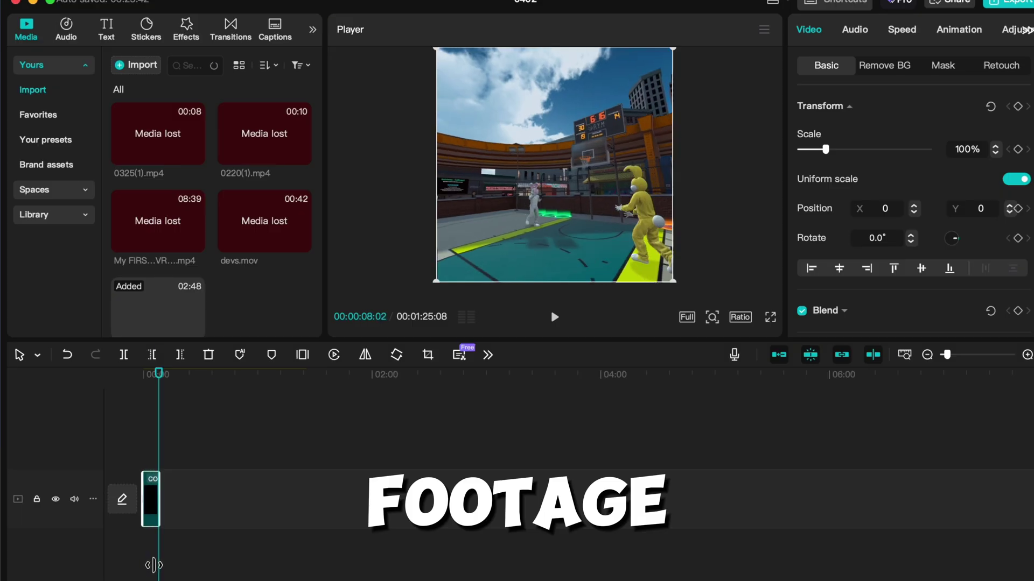
Turn on Motion blur for the square gameplay clip and set Blend to 30, leaving Blur at 30.
{"action": "left_click", "coordinate": [151, 566]}
{"action": "left_click", "coordinate": [152, 503]}
{"action": "scroll", "coordinate": [804, 211], "scroll_direction": "down", "scroll_amount": 10}
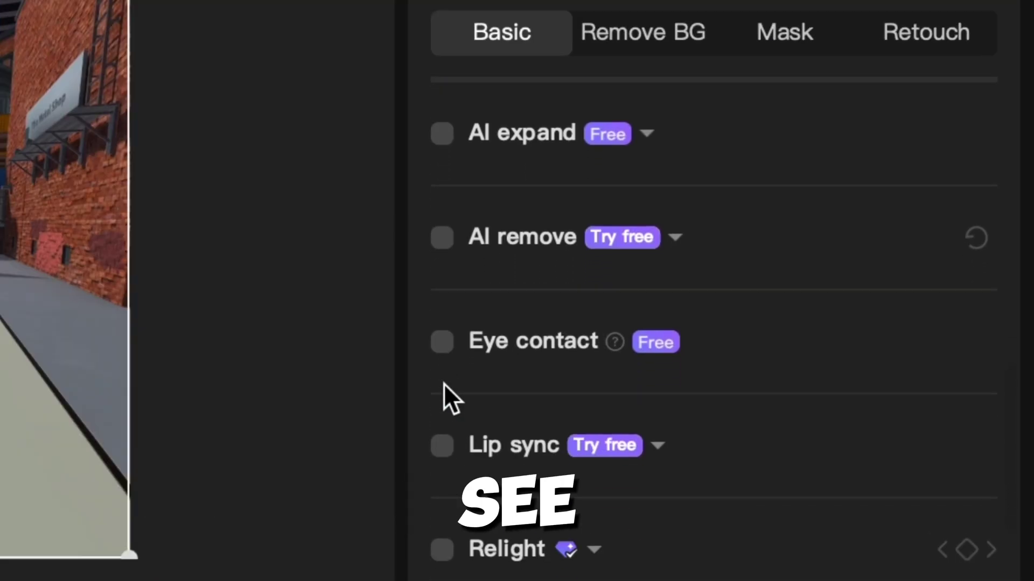
{"action": "scroll", "coordinate": [444, 383], "scroll_direction": "down", "scroll_amount": 10}
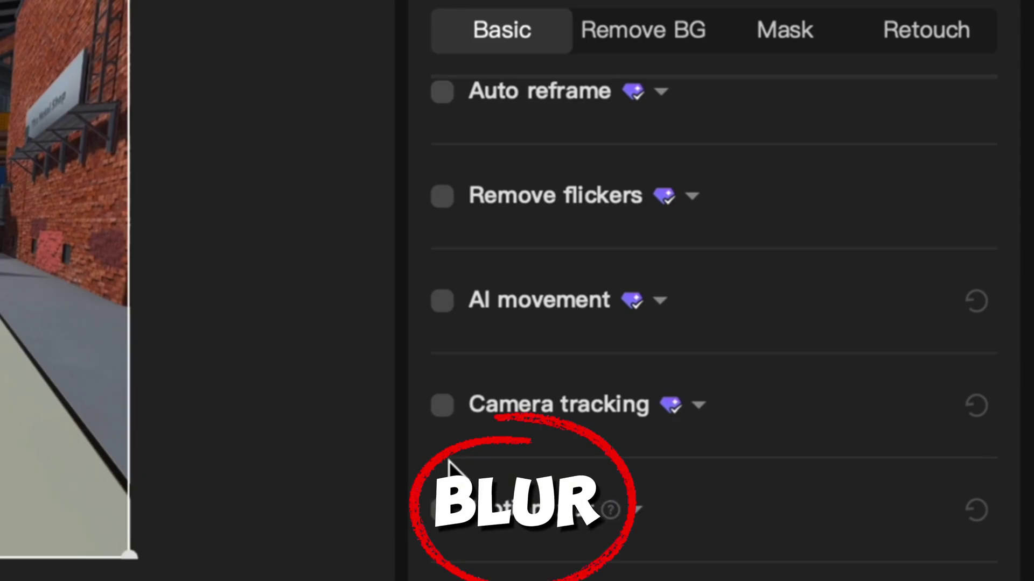
{"action": "left_click", "coordinate": [443, 511]}
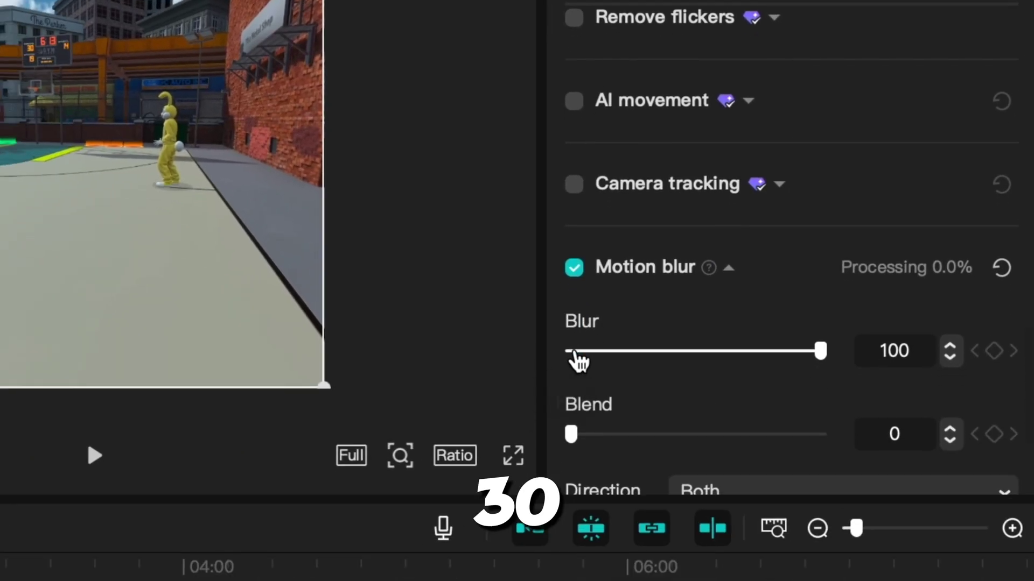
{"action": "scroll", "coordinate": [577, 360], "scroll_direction": "down", "scroll_amount": 2}
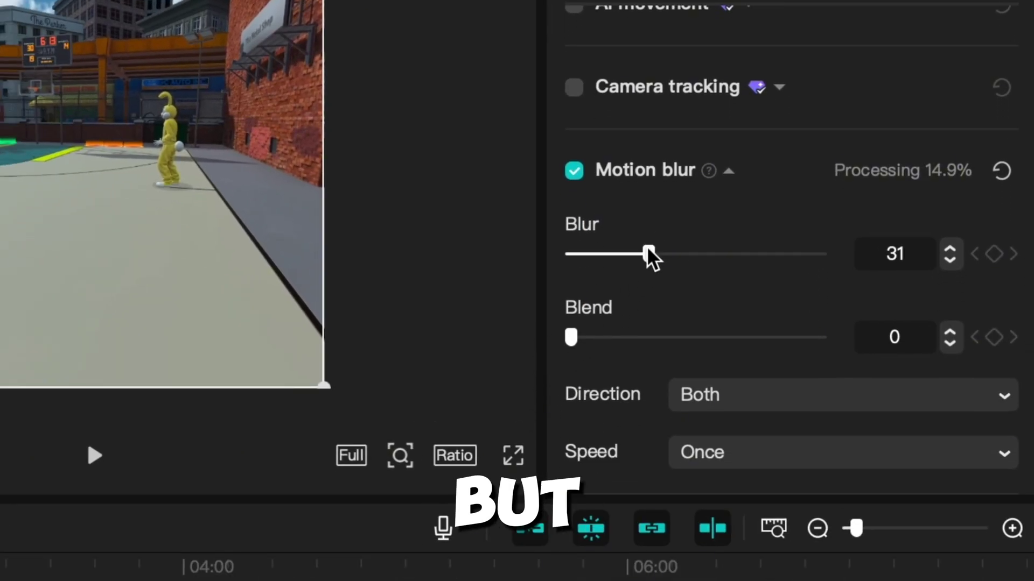
{"action": "left_click", "coordinate": [639, 337]}
{"action": "left_click_drag", "start_coordinate": [644, 337], "coordinate": [647, 337]}
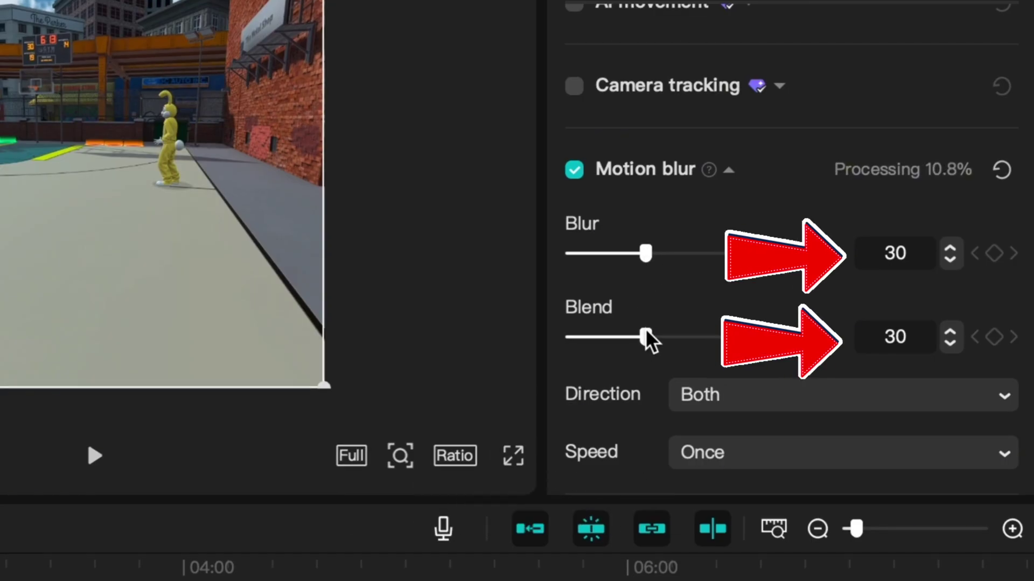